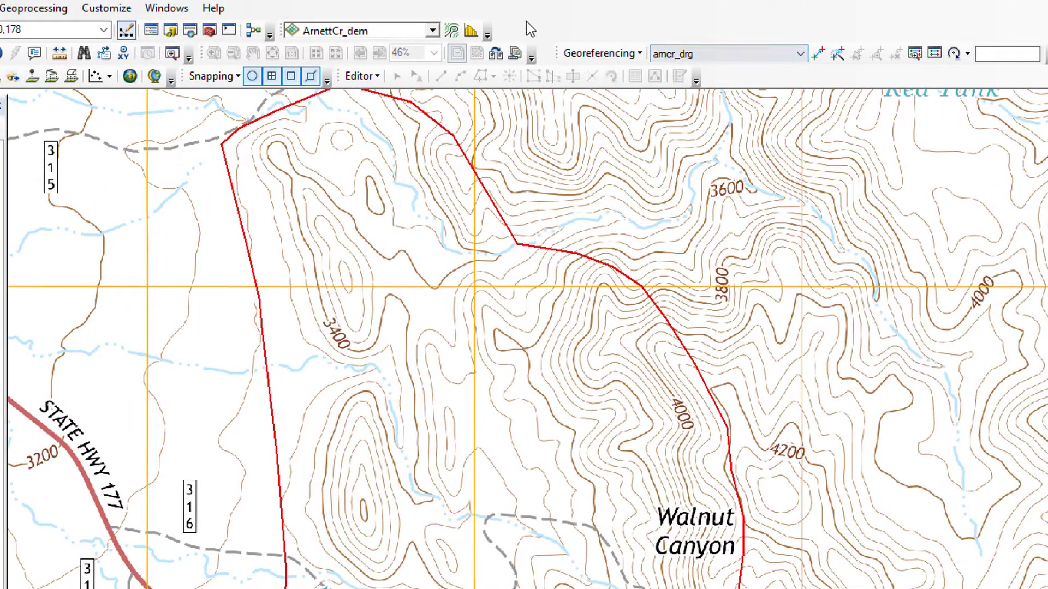
Step: Turn the Georeferencing toolbar off and then back on
{"action": "left_click", "coordinate": [121, 14]}
{"action": "mouse_move", "coordinate": [121, 26]}
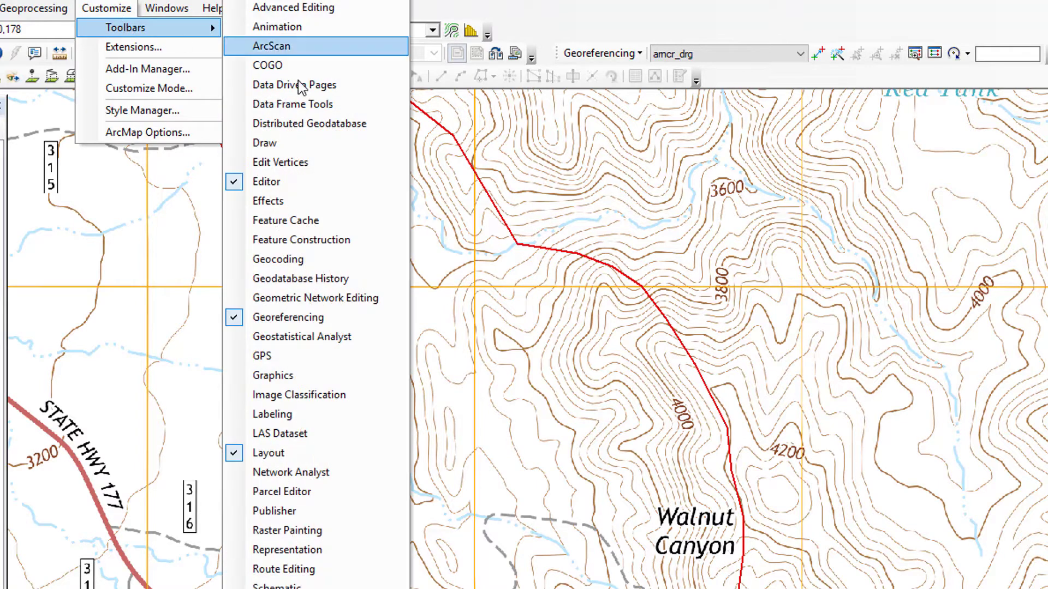
{"action": "left_click", "coordinate": [282, 317]}
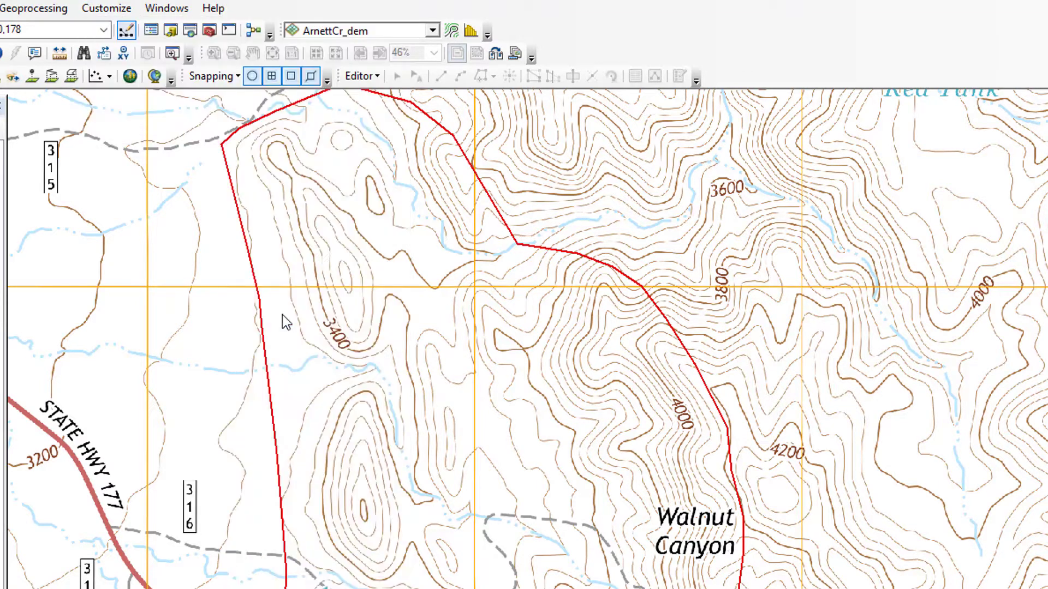
{"action": "left_click", "coordinate": [109, 13]}
{"action": "mouse_move", "coordinate": [117, 28]}
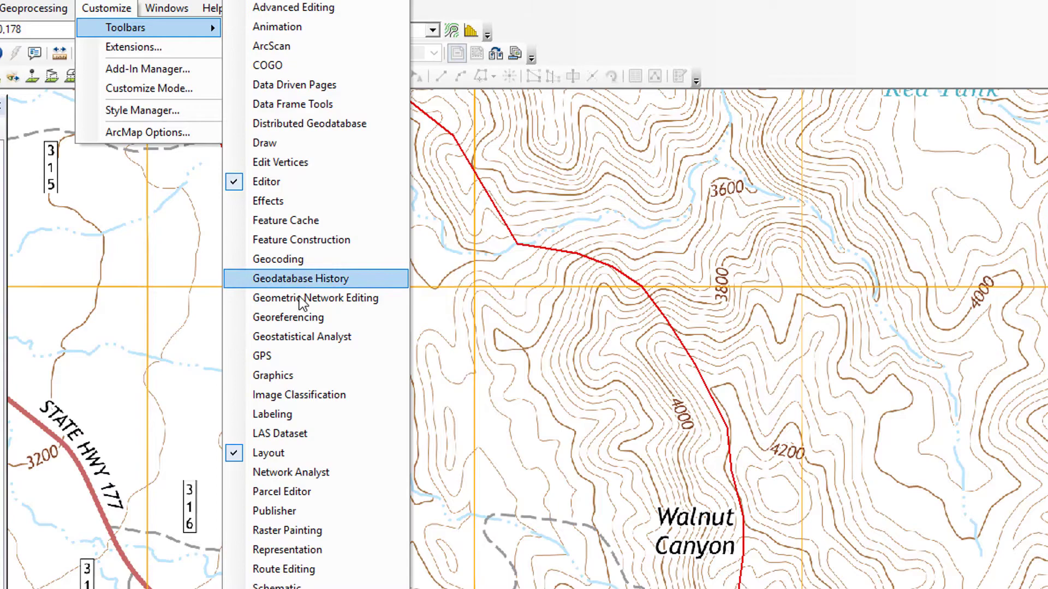
{"action": "left_click", "coordinate": [303, 317]}
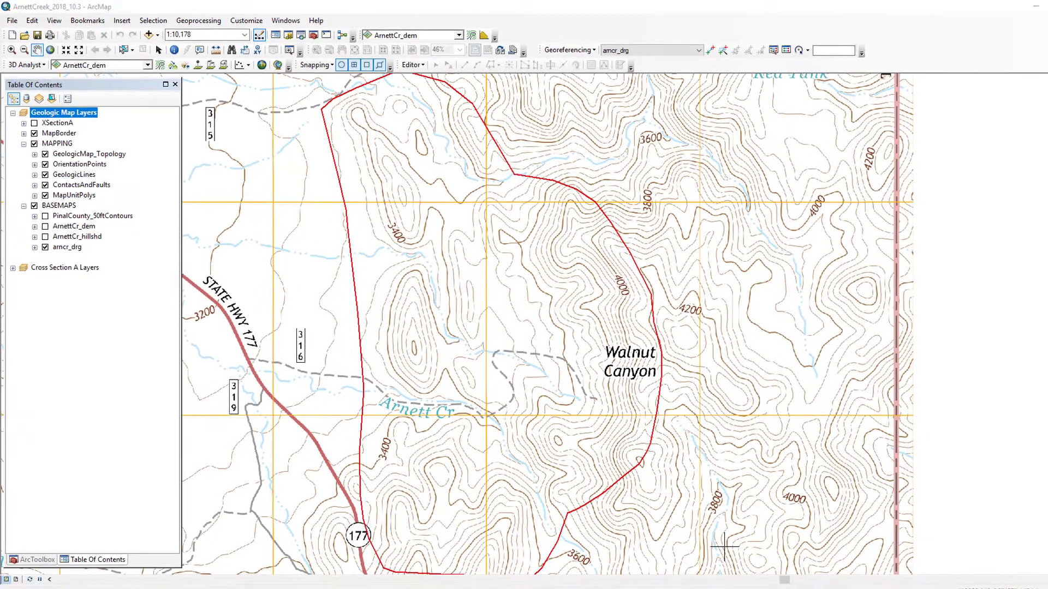
Step: Bring the project folder window forward and move up to the parent work folder
{"action": "mouse_move", "coordinate": [267, 588]}
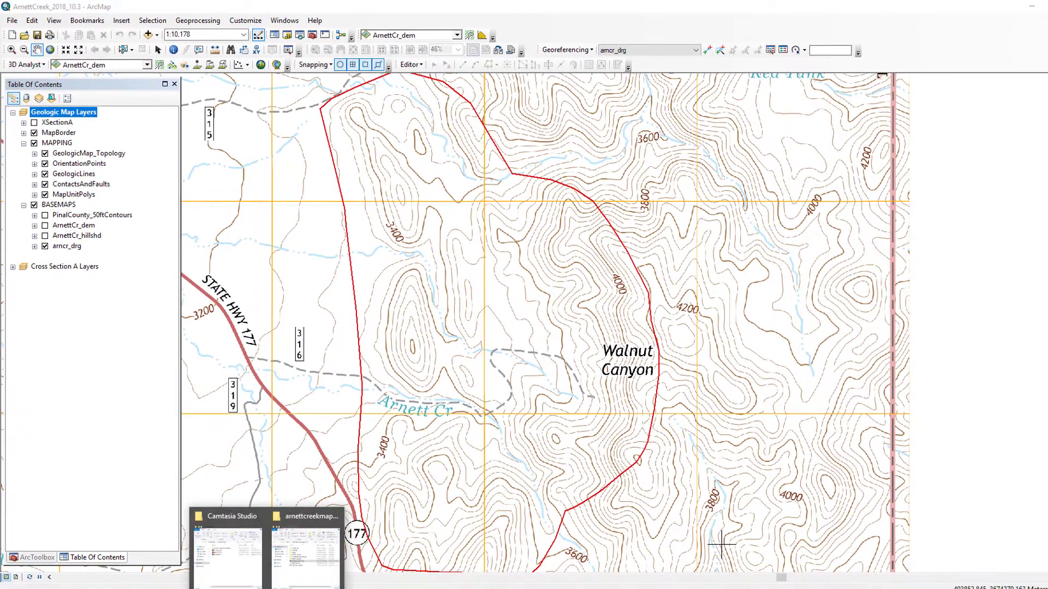
{"action": "left_click", "coordinate": [306, 548]}
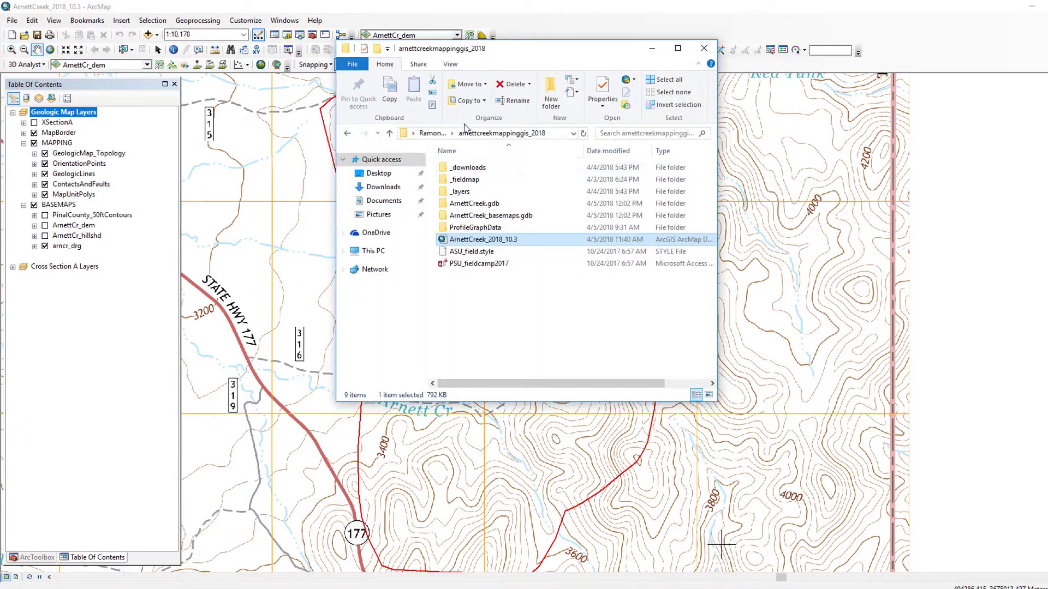
{"action": "left_click", "coordinate": [437, 134]}
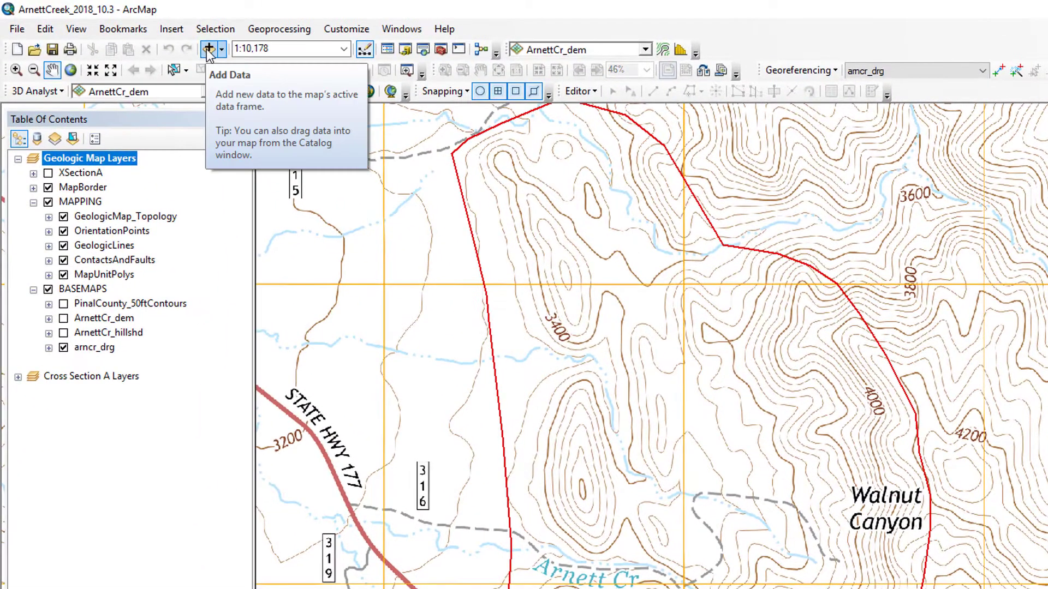
Step: In Add Data, connect to the RamonoWorkFolder work folder
{"action": "left_click", "coordinate": [209, 50]}
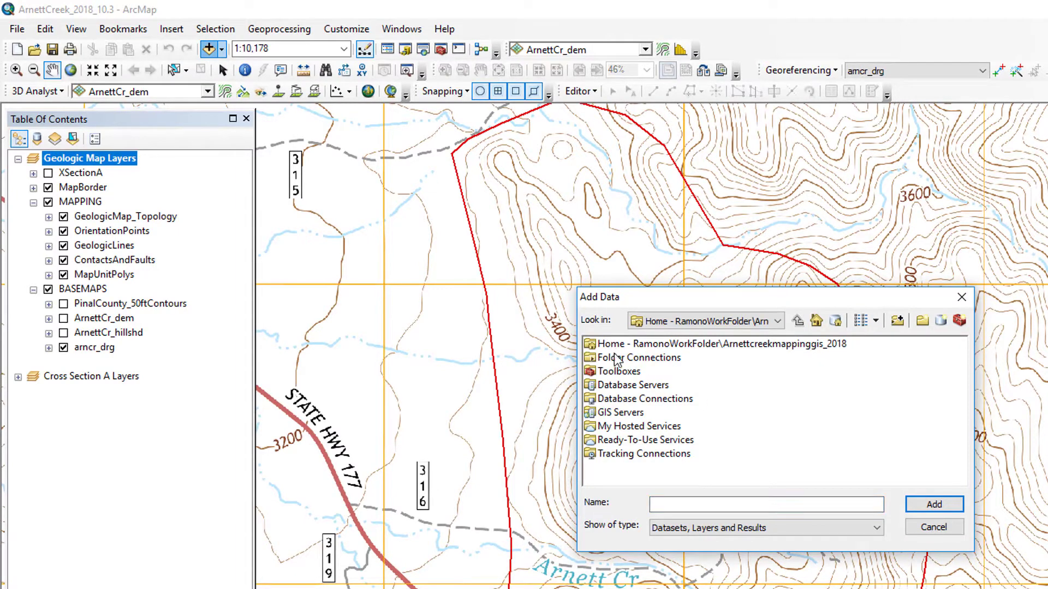
{"action": "left_click", "coordinate": [897, 322]}
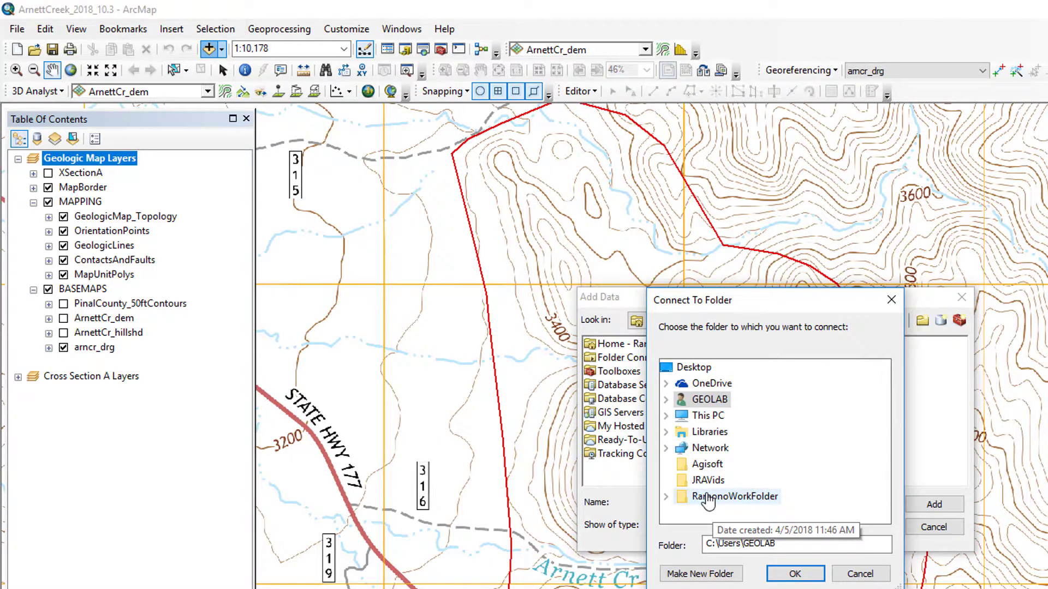
{"action": "double_click", "coordinate": [708, 498]}
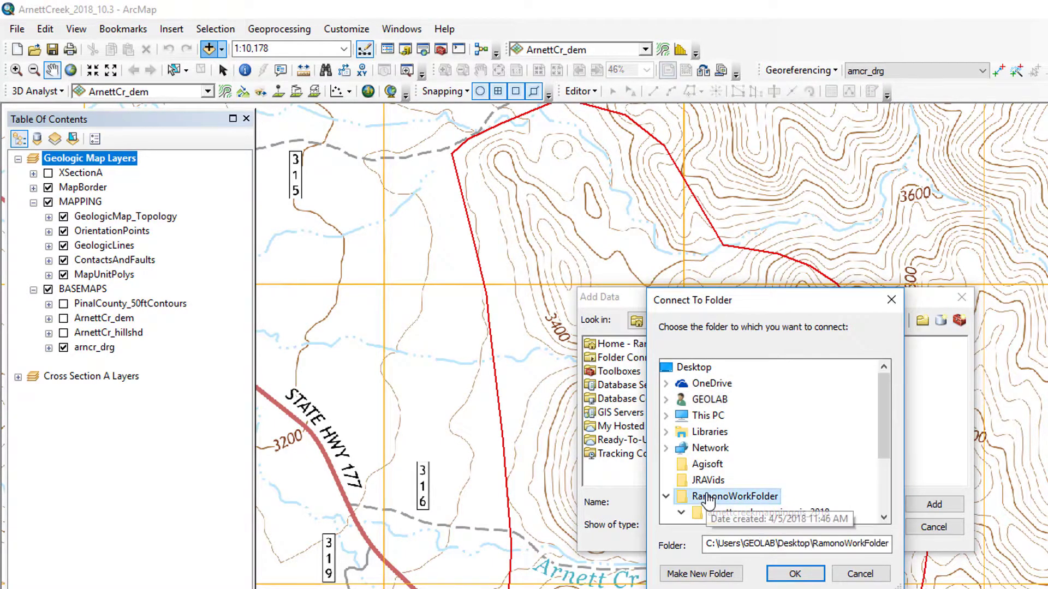
{"action": "left_click", "coordinate": [800, 574]}
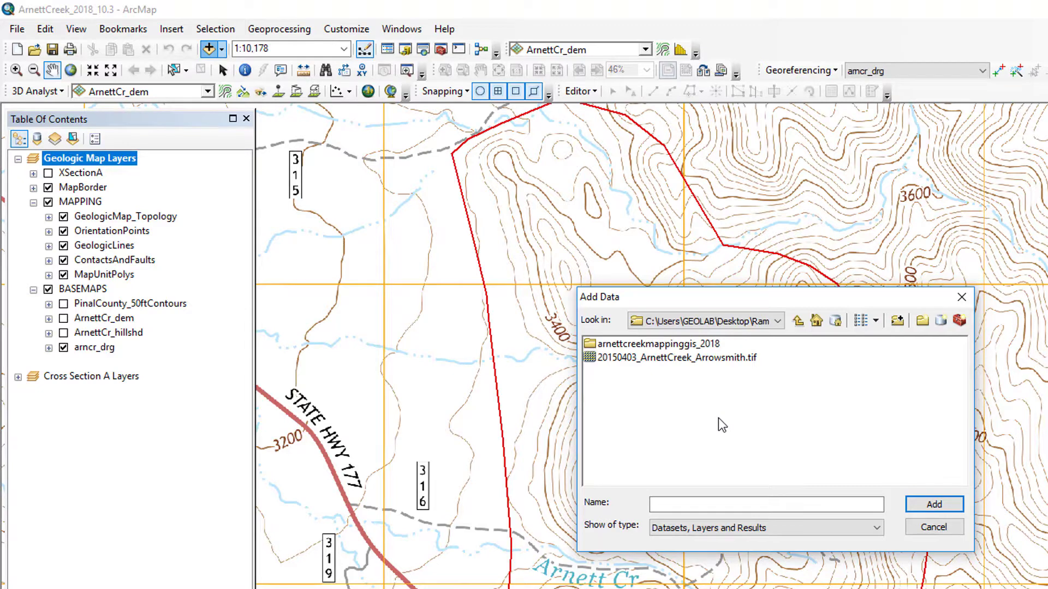
Step: Add 20150403_ArnettCreek_Arrowsmith.tif with pyramids, accepting the unknown spatial reference warning
{"action": "left_click", "coordinate": [634, 358]}
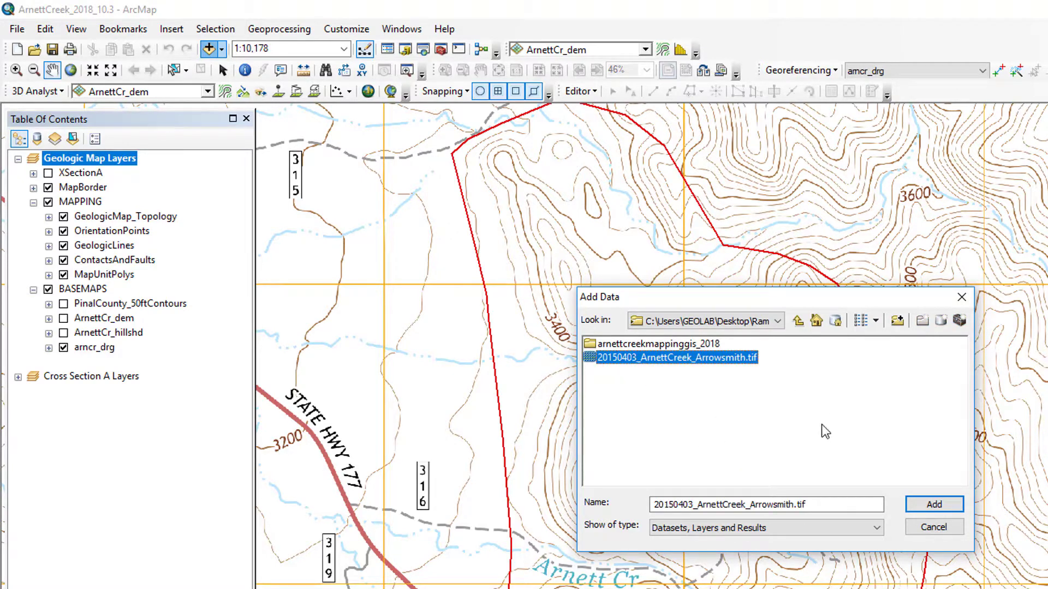
{"action": "left_click", "coordinate": [934, 504]}
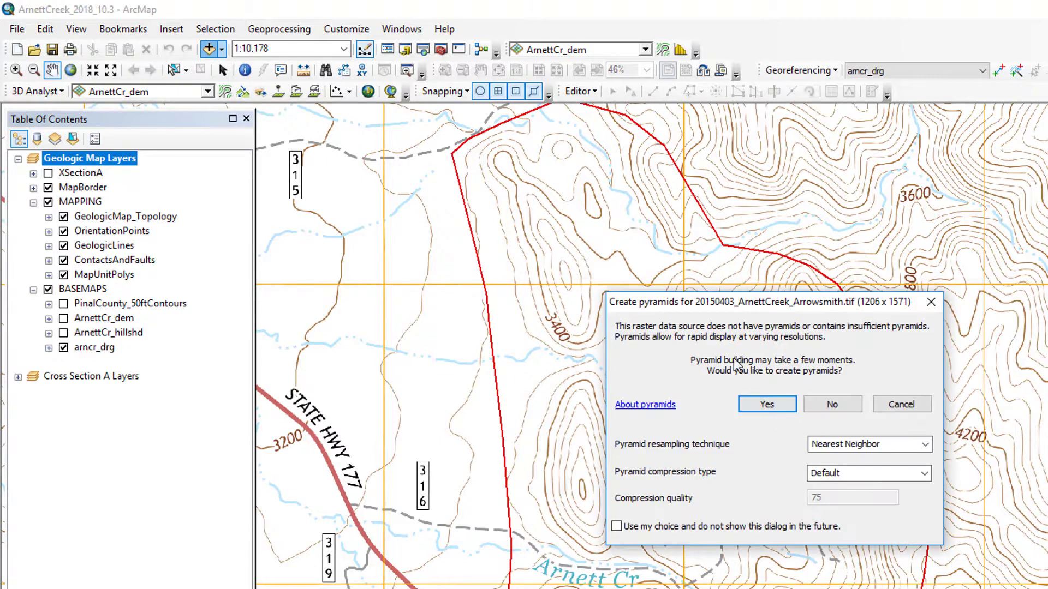
{"action": "left_click", "coordinate": [766, 405]}
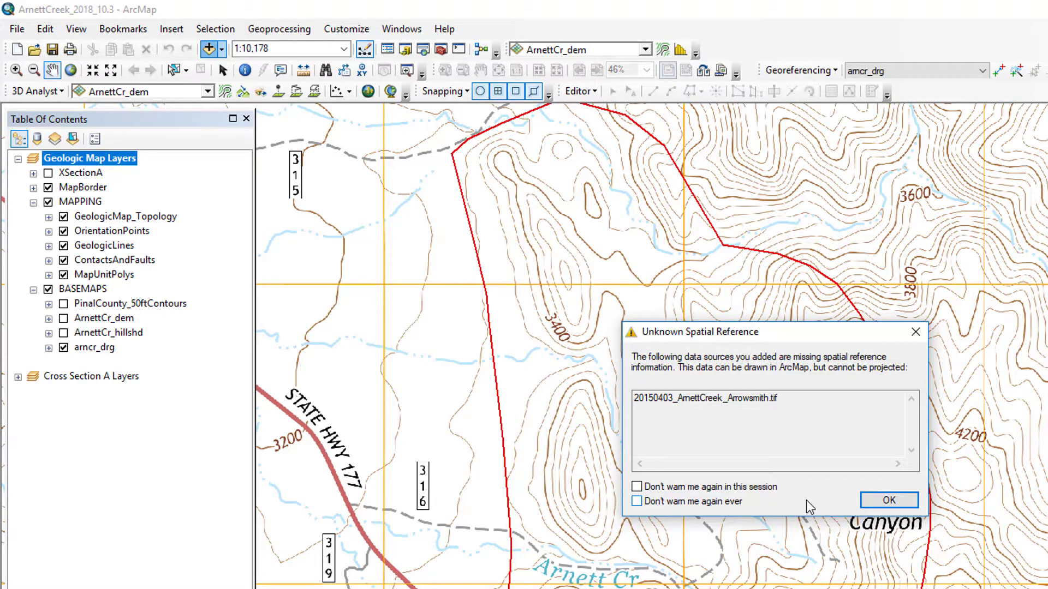
{"action": "left_click", "coordinate": [885, 502]}
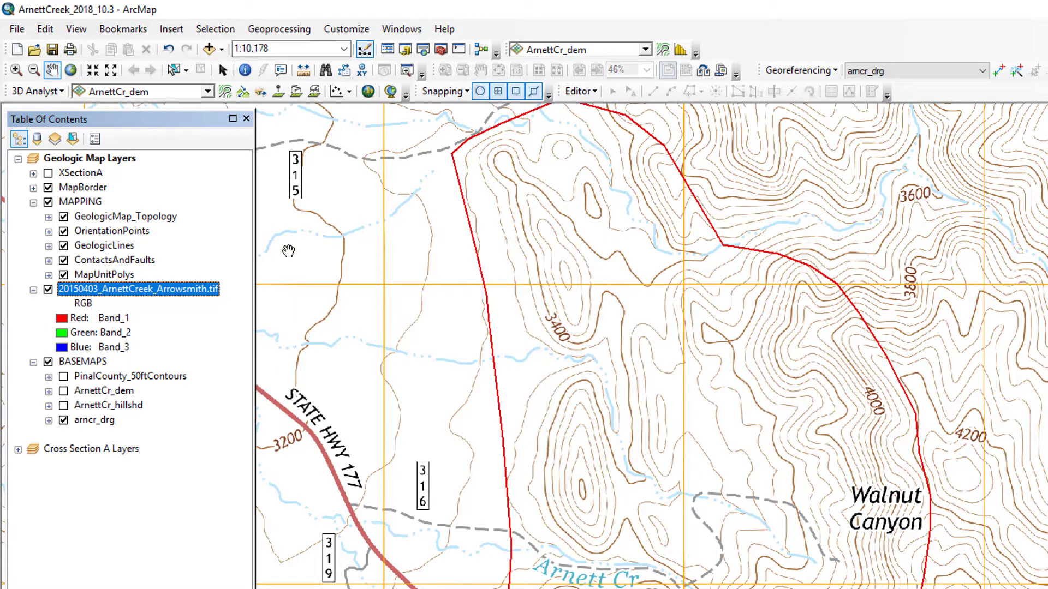
Step: Zoom out one step and set 20150403_ArnettCreek_Arrowsmith.tif as the georeferencing layer
{"action": "left_click", "coordinate": [110, 71]}
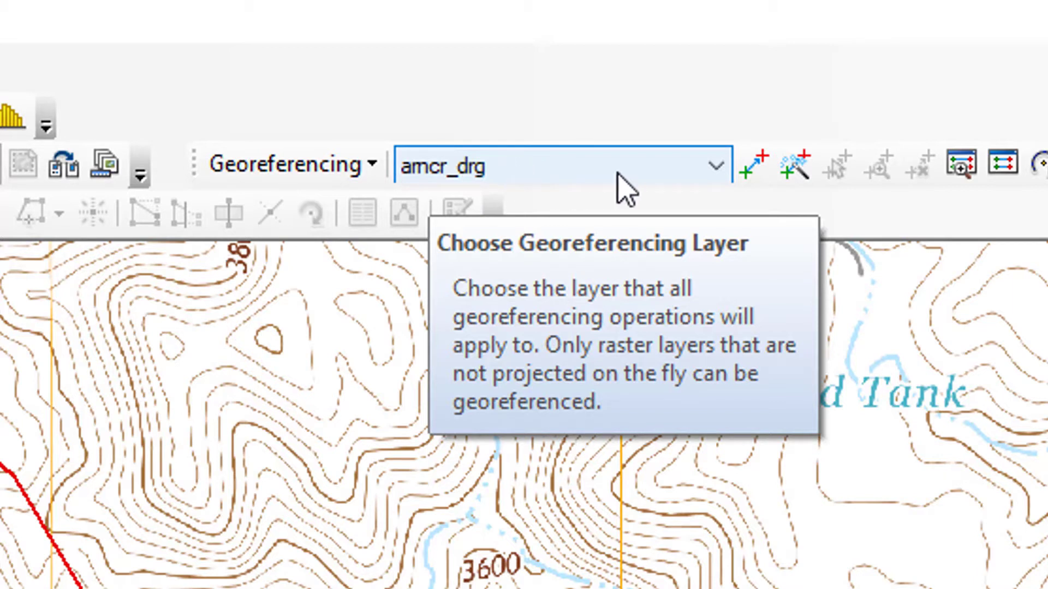
{"action": "left_click", "coordinate": [716, 167]}
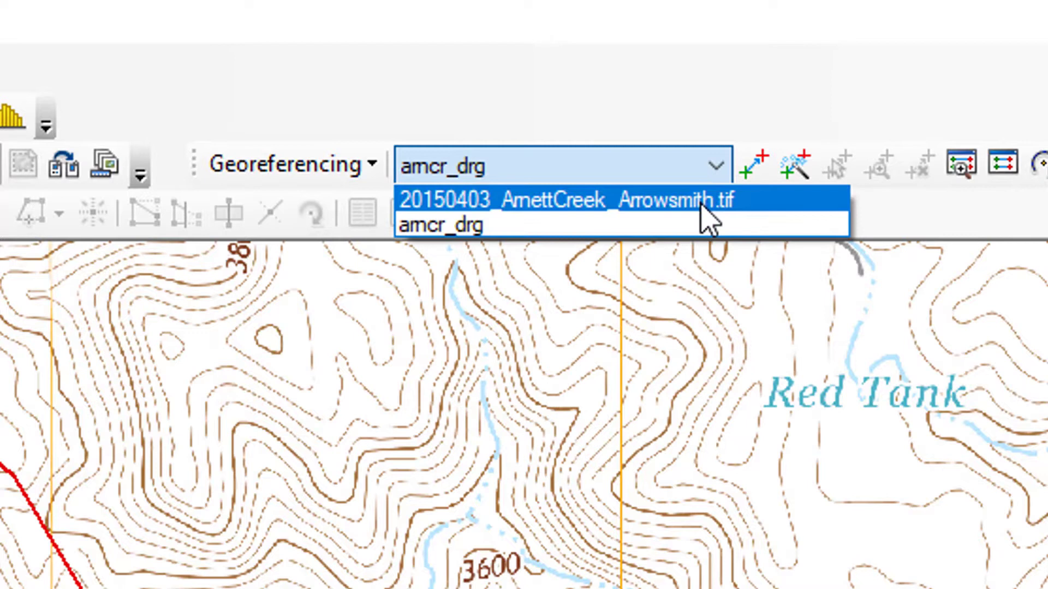
{"action": "left_click", "coordinate": [700, 202]}
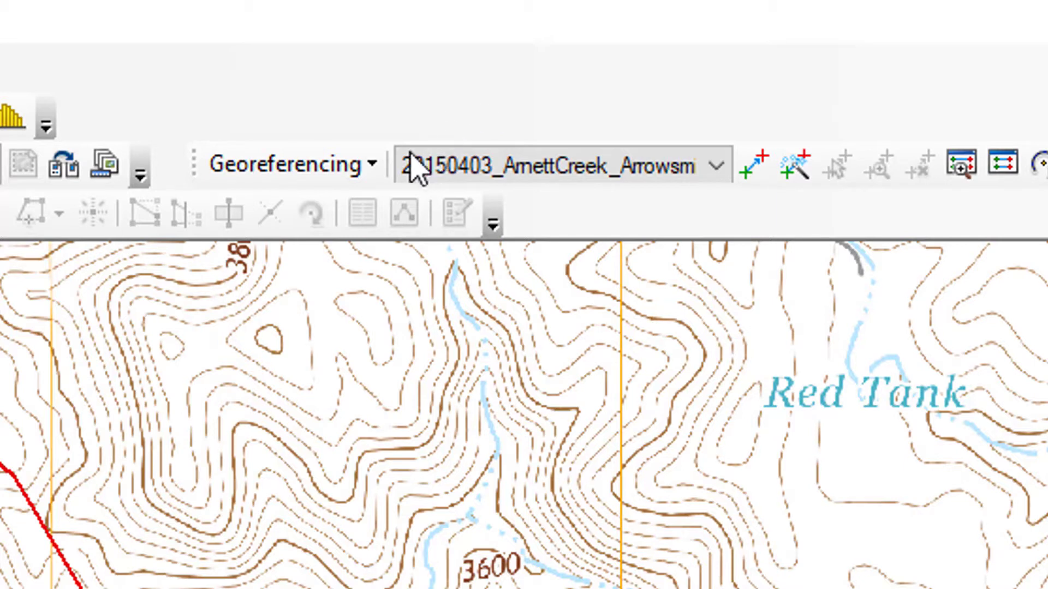
Step: Apply Georeferencing > Fit To Display to place the scan in the current view
{"action": "left_click", "coordinate": [369, 166]}
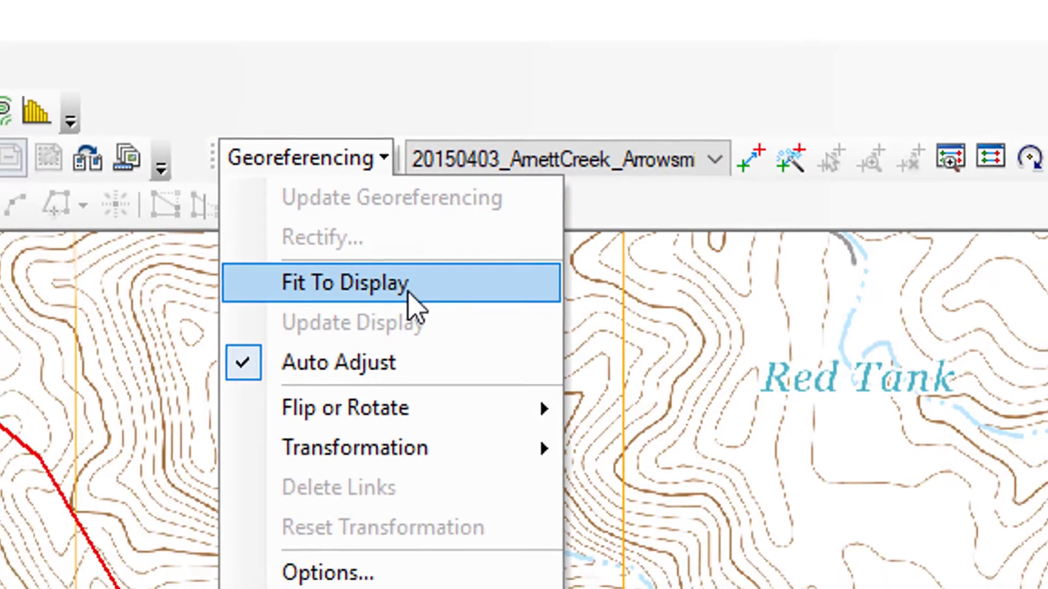
{"action": "left_click", "coordinate": [402, 310]}
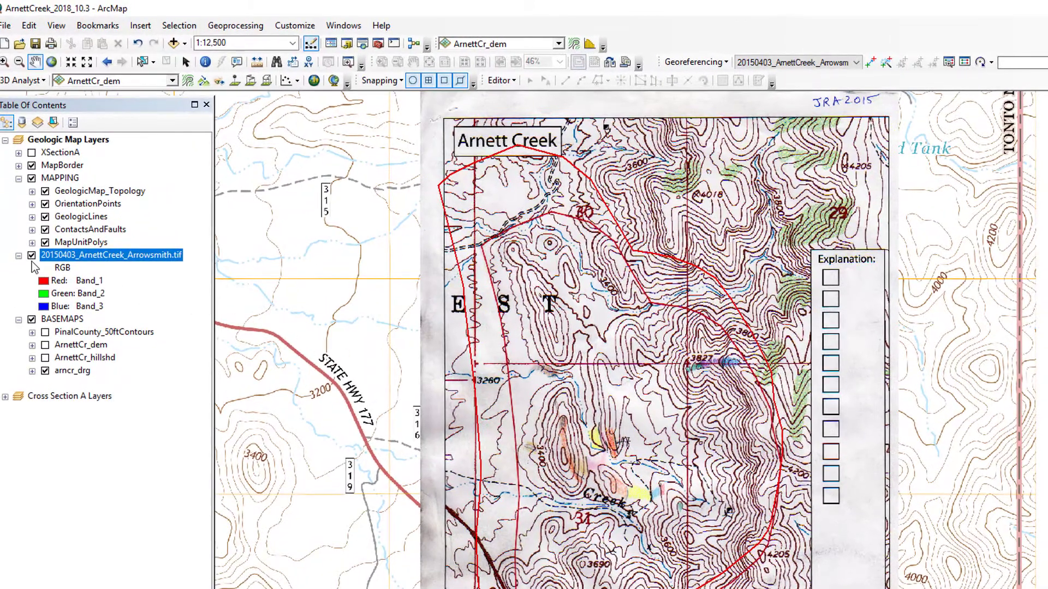
{"action": "left_click", "coordinate": [31, 255]}
{"action": "left_click", "coordinate": [31, 255]}
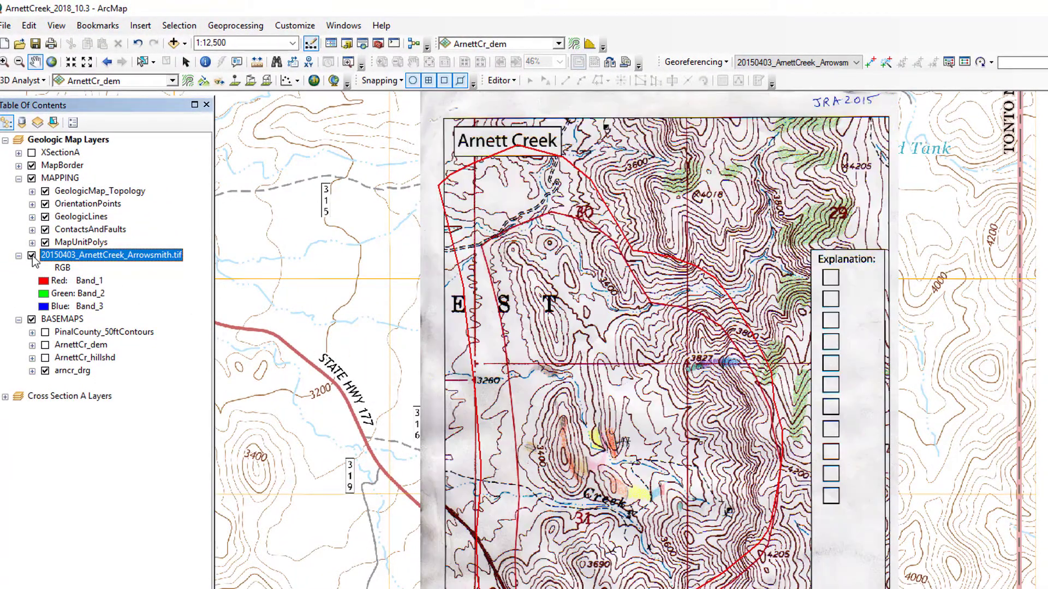
{"action": "left_click", "coordinate": [32, 256]}
{"action": "left_click", "coordinate": [31, 255]}
{"action": "left_click", "coordinate": [31, 255]}
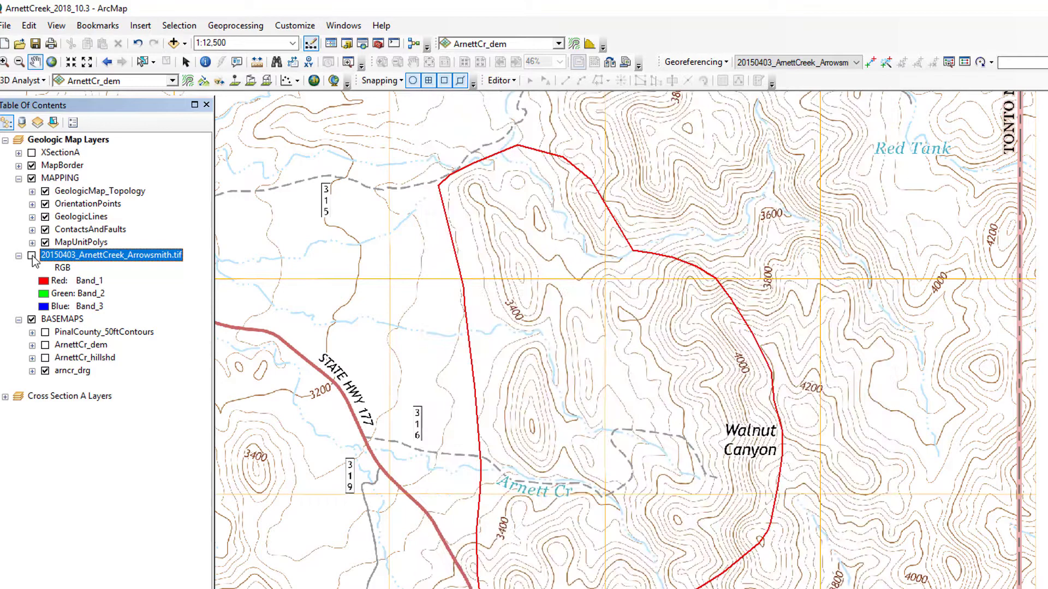
{"action": "left_click", "coordinate": [32, 256]}
{"action": "left_click", "coordinate": [31, 255]}
{"action": "left_click", "coordinate": [32, 255]}
{"action": "left_click", "coordinate": [31, 256]}
{"action": "left_click", "coordinate": [31, 256]}
{"action": "left_click", "coordinate": [31, 256]}
{"action": "left_click", "coordinate": [32, 256]}
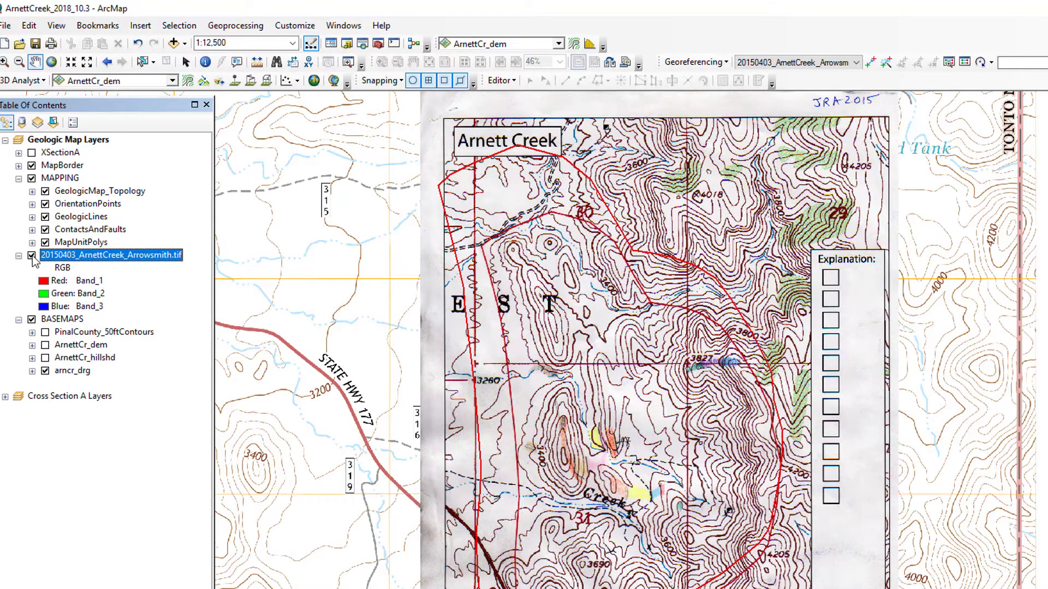
{"action": "left_click", "coordinate": [31, 256]}
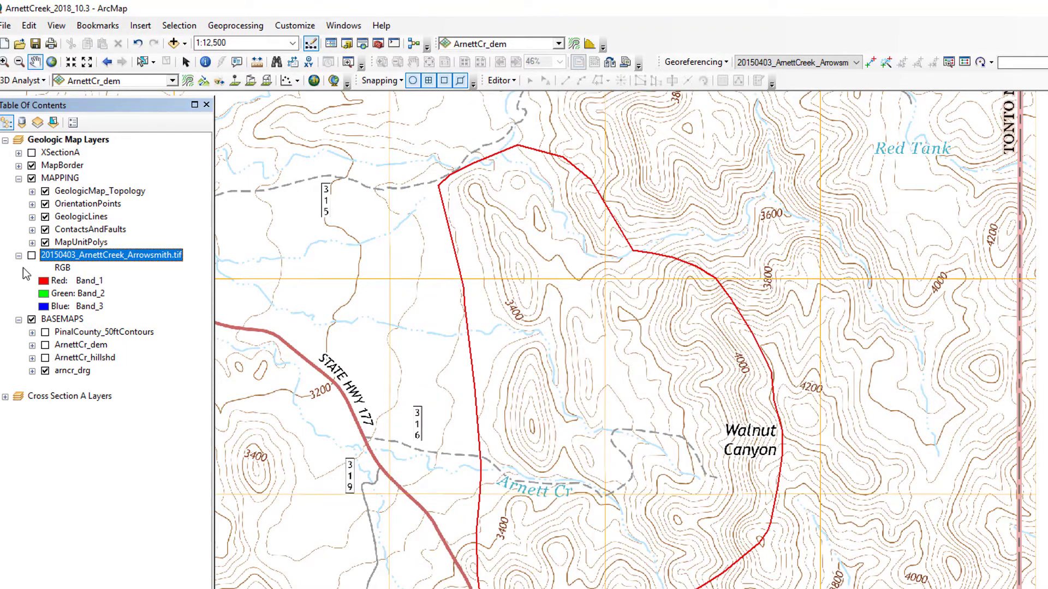
{"action": "left_click", "coordinate": [32, 255]}
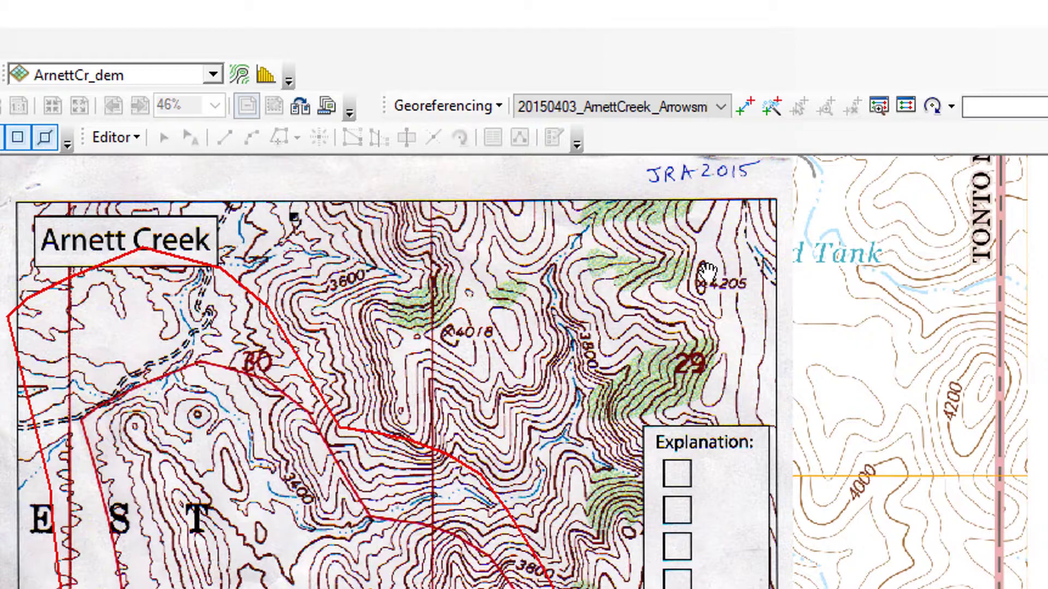
Step: Link a point on the scanned map to its matching red boundary vertex
{"action": "left_click", "coordinate": [744, 108]}
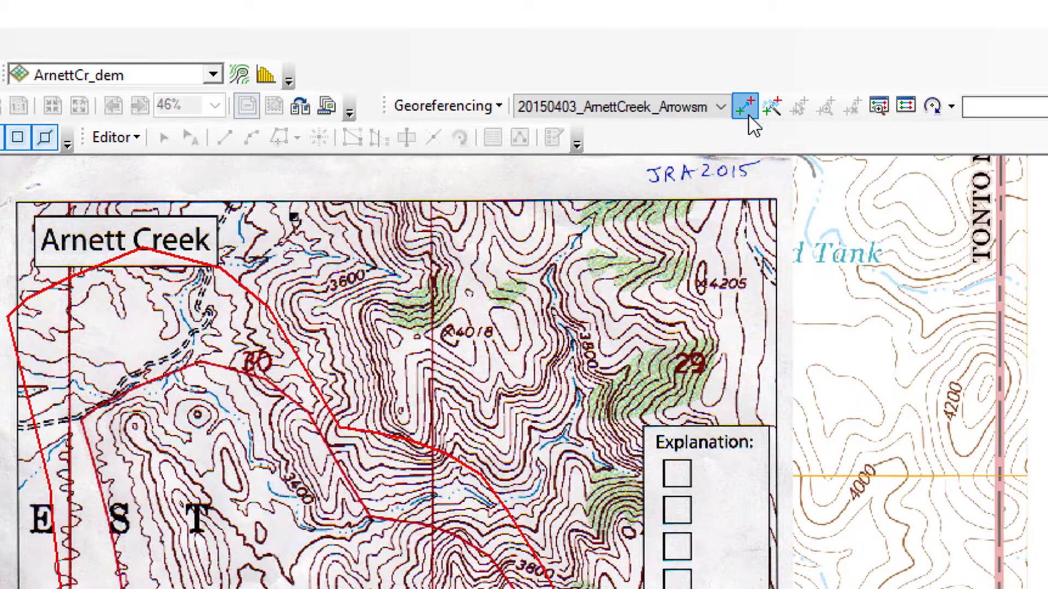
{"action": "left_click", "coordinate": [201, 361]}
{"action": "left_click", "coordinate": [201, 361]}
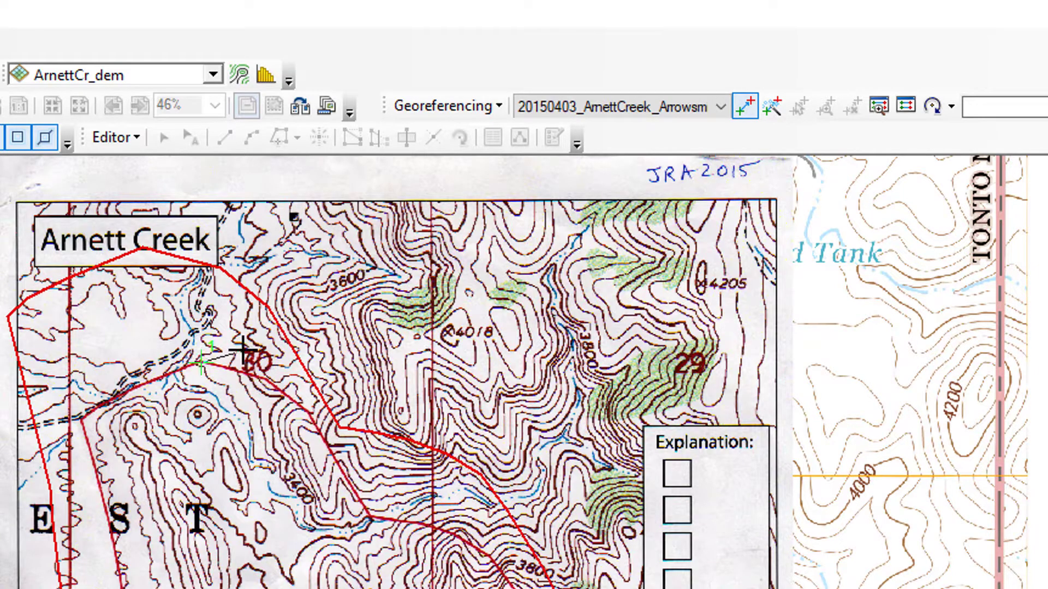
{"action": "left_click", "coordinate": [141, 250]}
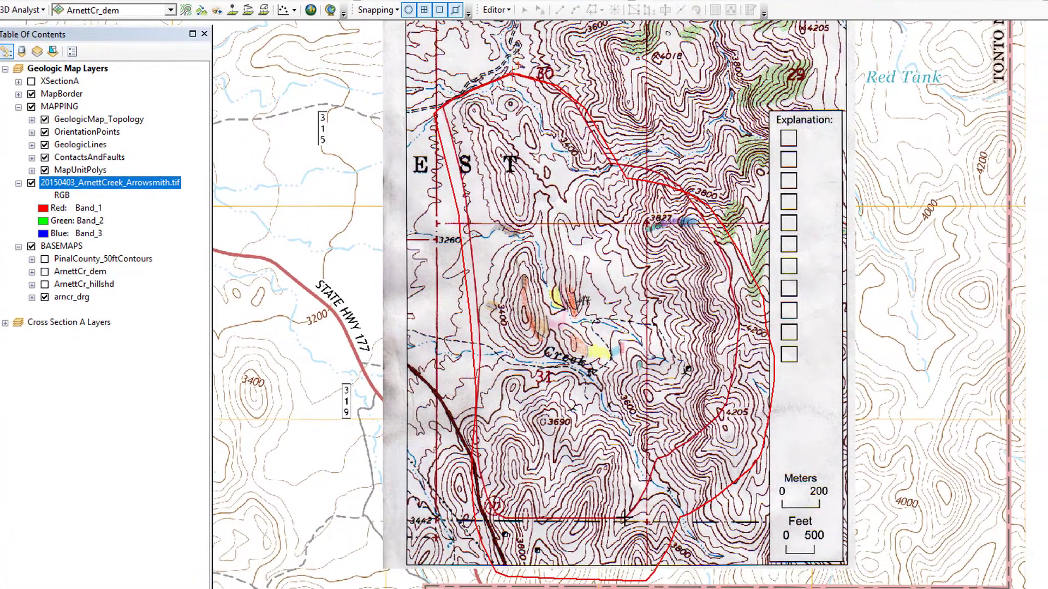
{"action": "left_click", "coordinate": [625, 519]}
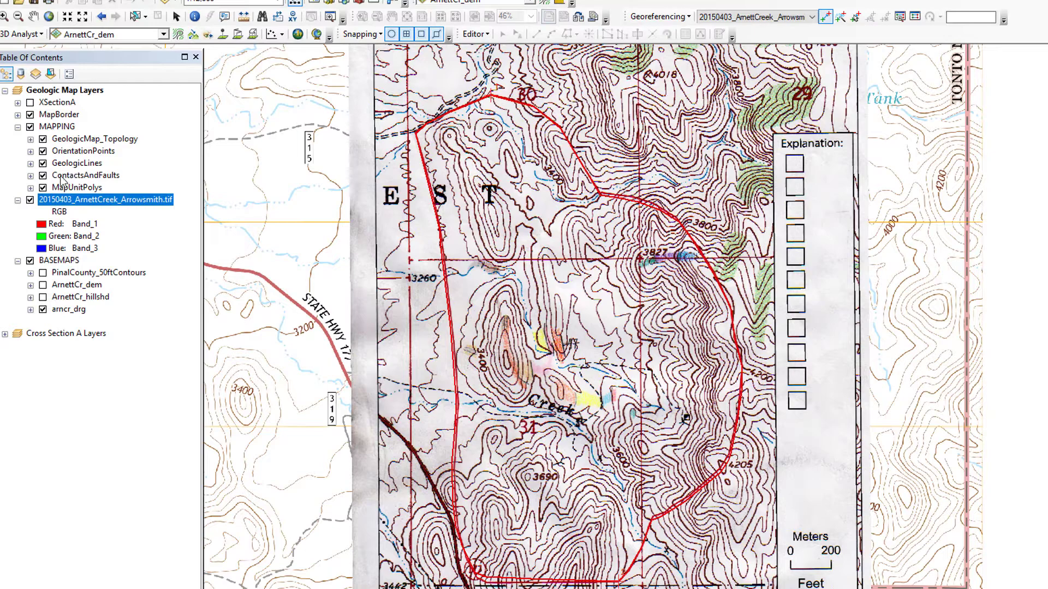
Step: Toggle the 20150403_ArnettCreek_Arrowsmith.tif layer repeatedly to compare alignment, ending with it hidden
{"action": "left_click", "coordinate": [31, 200]}
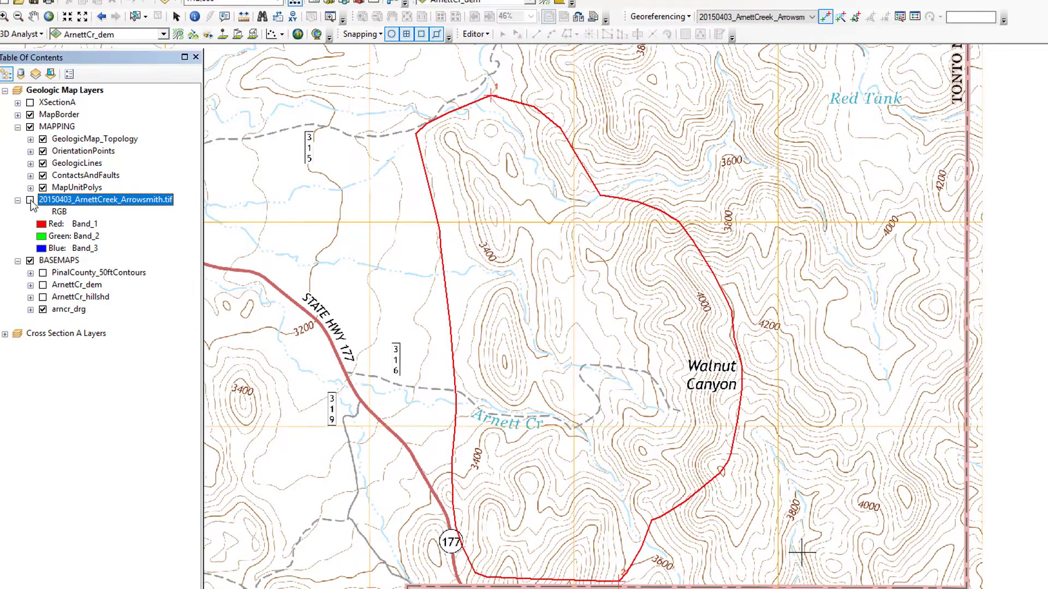
{"action": "left_click", "coordinate": [30, 199]}
{"action": "left_click", "coordinate": [31, 199]}
{"action": "left_click", "coordinate": [30, 200]}
{"action": "left_click", "coordinate": [31, 200]}
{"action": "left_click", "coordinate": [30, 200]}
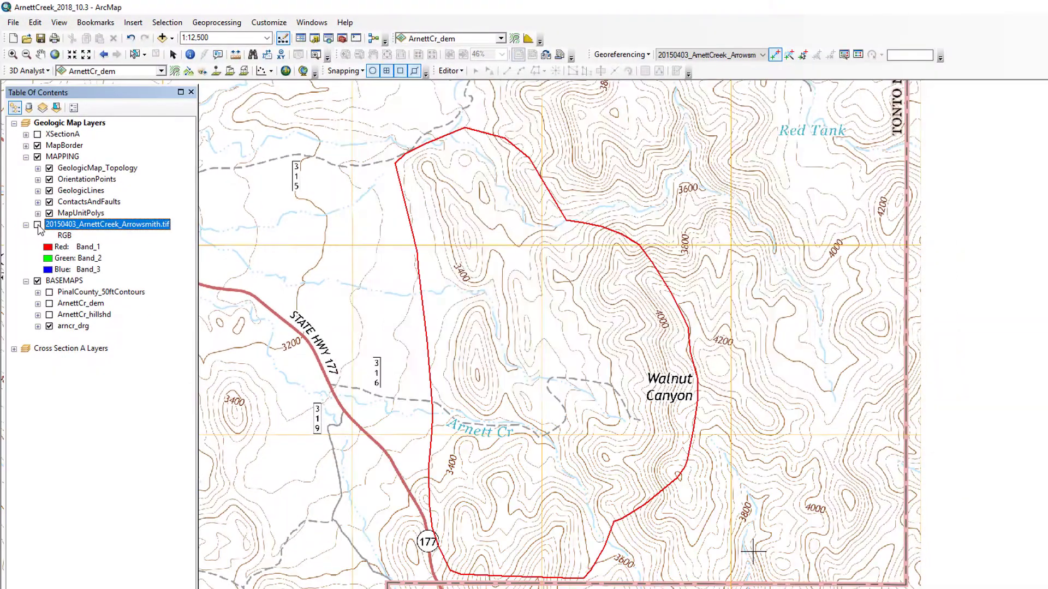
{"action": "left_click", "coordinate": [38, 224]}
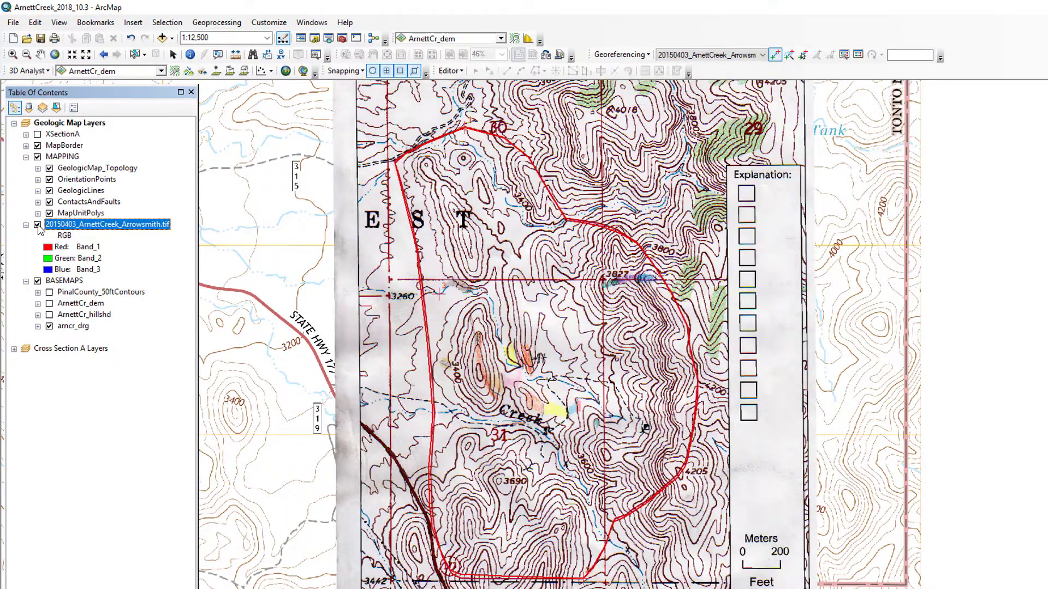
{"action": "left_click", "coordinate": [37, 225]}
{"action": "left_click", "coordinate": [37, 224]}
{"action": "left_click", "coordinate": [37, 224]}
{"action": "left_click", "coordinate": [37, 224]}
{"action": "left_click", "coordinate": [37, 224]}
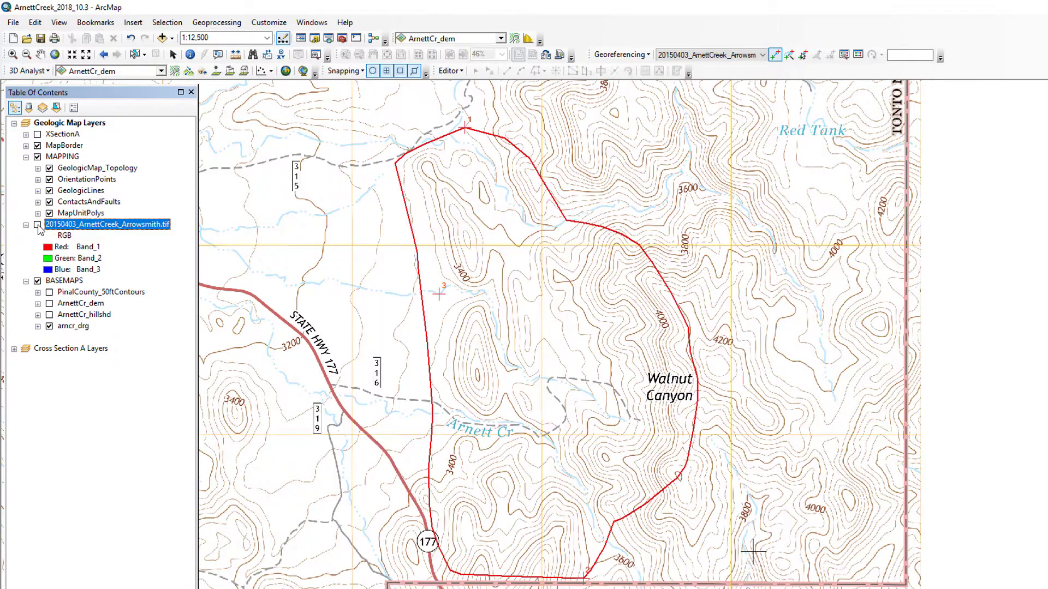
{"action": "left_click", "coordinate": [37, 224]}
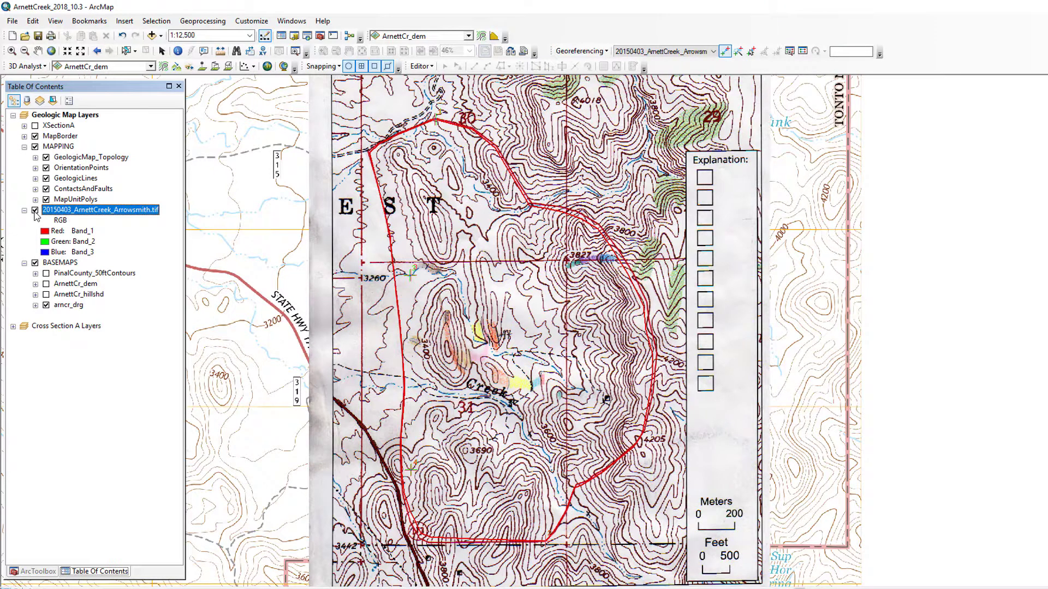
Step: Switch the Arrowsmith scan layer off and back on over the basemap
{"action": "left_click", "coordinate": [35, 211]}
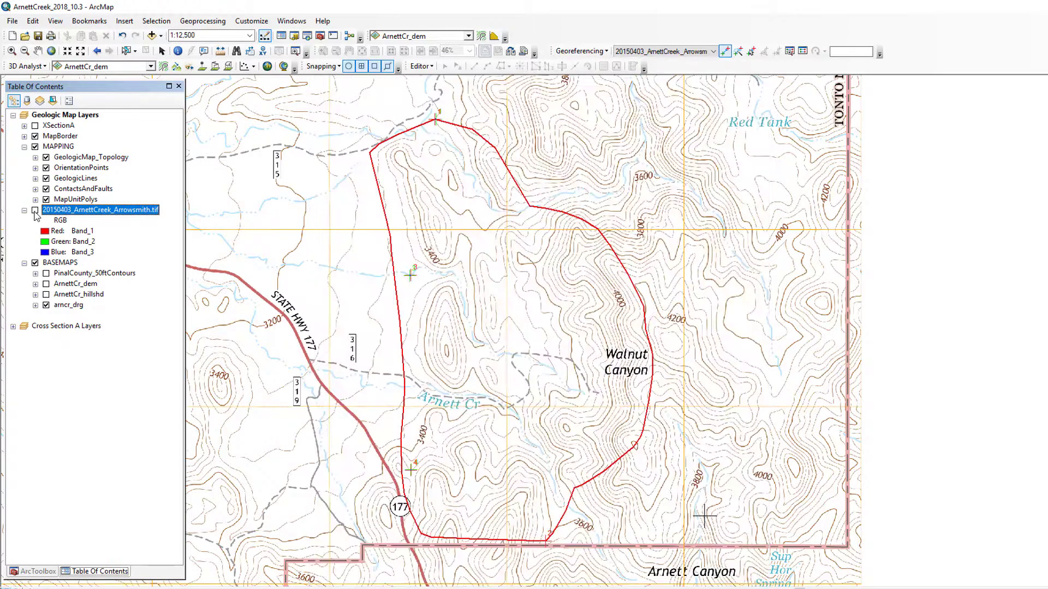
{"action": "left_click", "coordinate": [35, 210]}
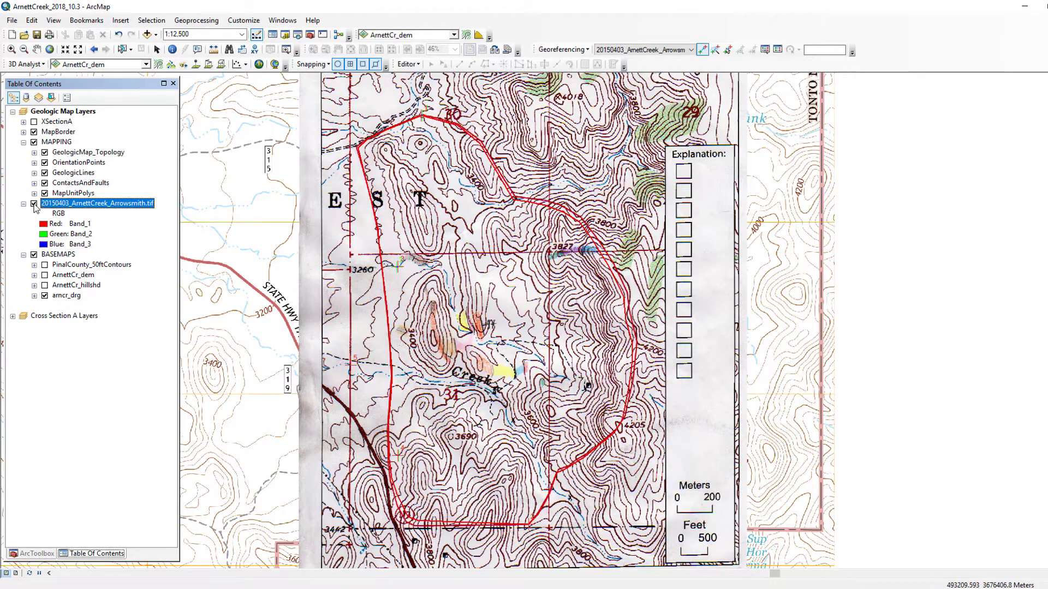
Step: Flash the scan layer on and off repeatedly against the basemap, ending with it hidden
{"action": "left_click", "coordinate": [34, 204]}
{"action": "left_click", "coordinate": [34, 204]}
{"action": "left_click", "coordinate": [34, 204]}
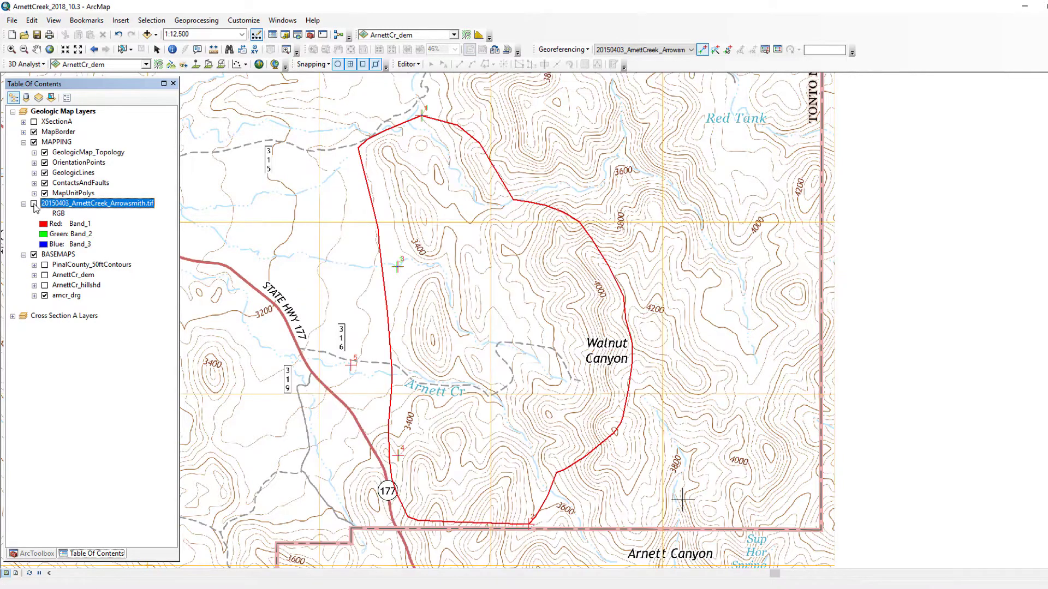
{"action": "left_click", "coordinate": [34, 204]}
{"action": "left_click", "coordinate": [34, 204]}
{"action": "left_click", "coordinate": [34, 205]}
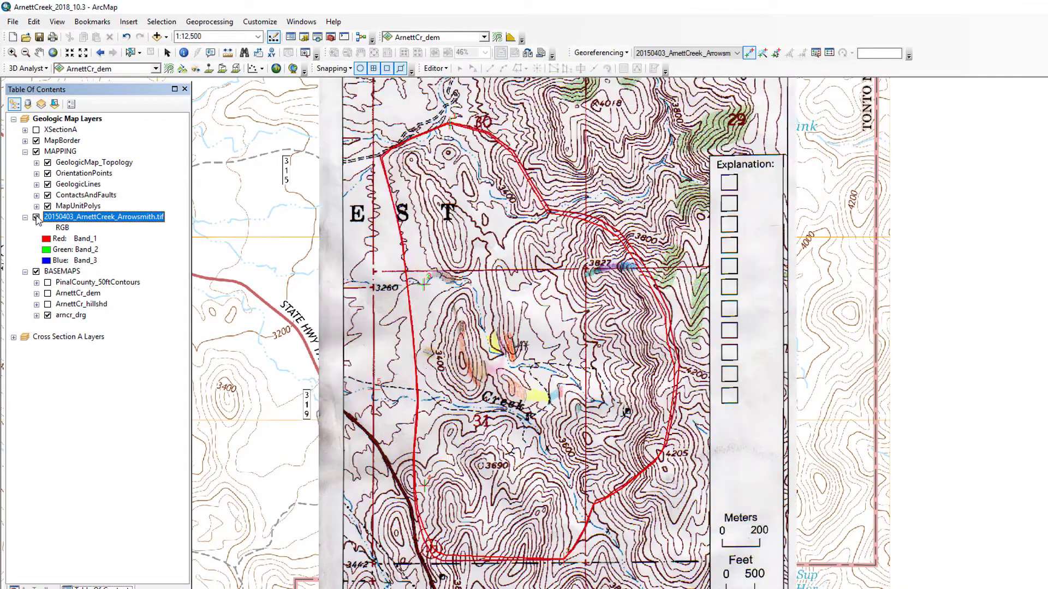
{"action": "left_click", "coordinate": [36, 217]}
{"action": "left_click", "coordinate": [36, 217]}
{"action": "left_click", "coordinate": [36, 217]}
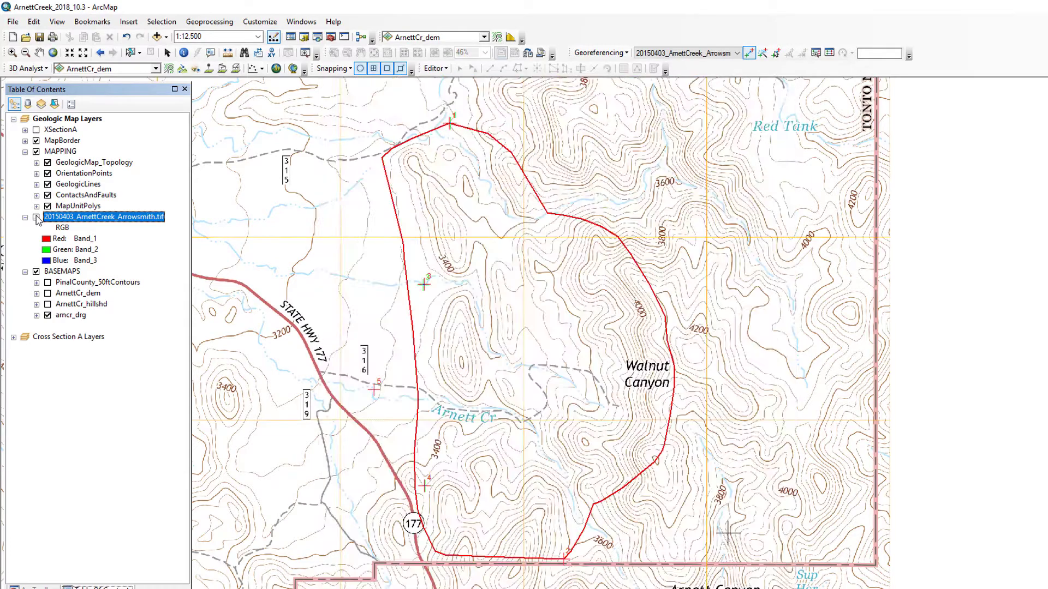
{"action": "left_click", "coordinate": [36, 217]}
{"action": "left_click", "coordinate": [36, 217]}
{"action": "left_click", "coordinate": [36, 217]}
{"action": "left_click", "coordinate": [36, 218]}
{"action": "left_click", "coordinate": [36, 217]}
{"action": "left_click", "coordinate": [36, 218]}
{"action": "left_click", "coordinate": [36, 217]}
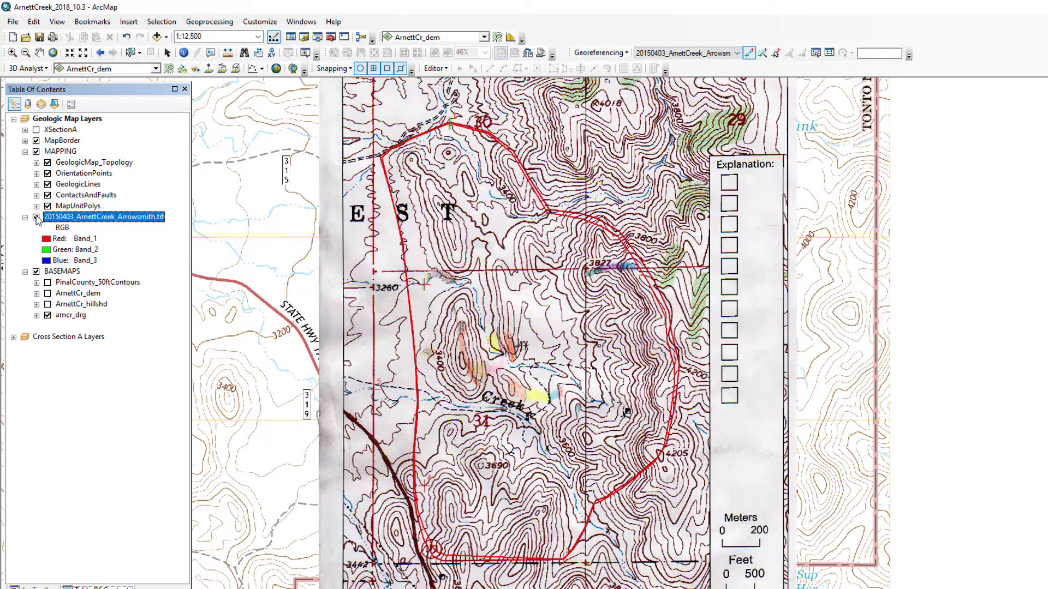
{"action": "left_click", "coordinate": [36, 217]}
{"action": "left_click", "coordinate": [36, 217]}
{"action": "left_click", "coordinate": [36, 217]}
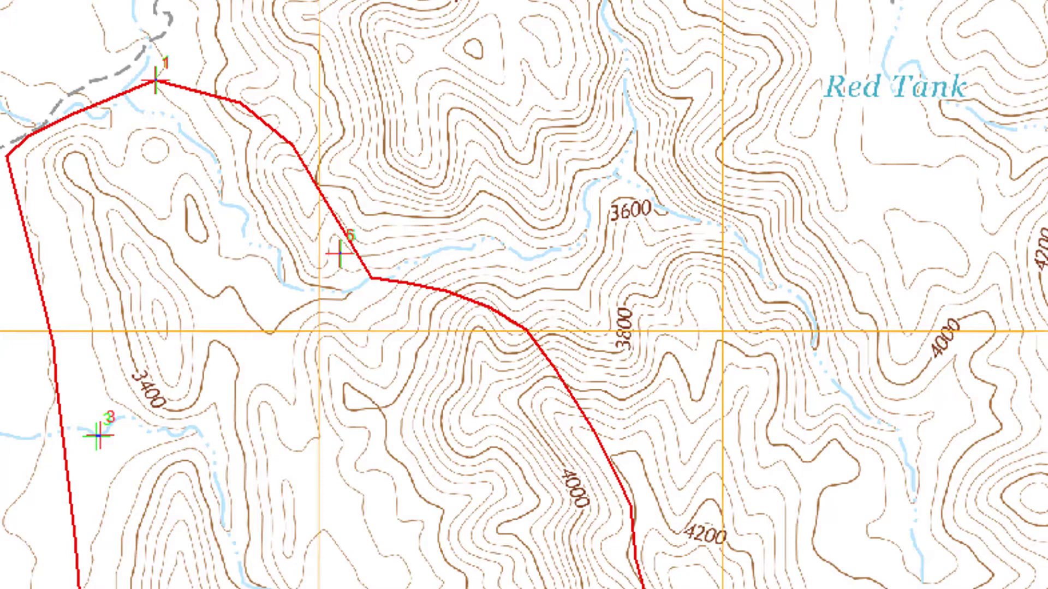
Step: Toggle the tif layer on and off to compare alignment, ending with it shown
{"action": "left_click", "coordinate": [35, 211]}
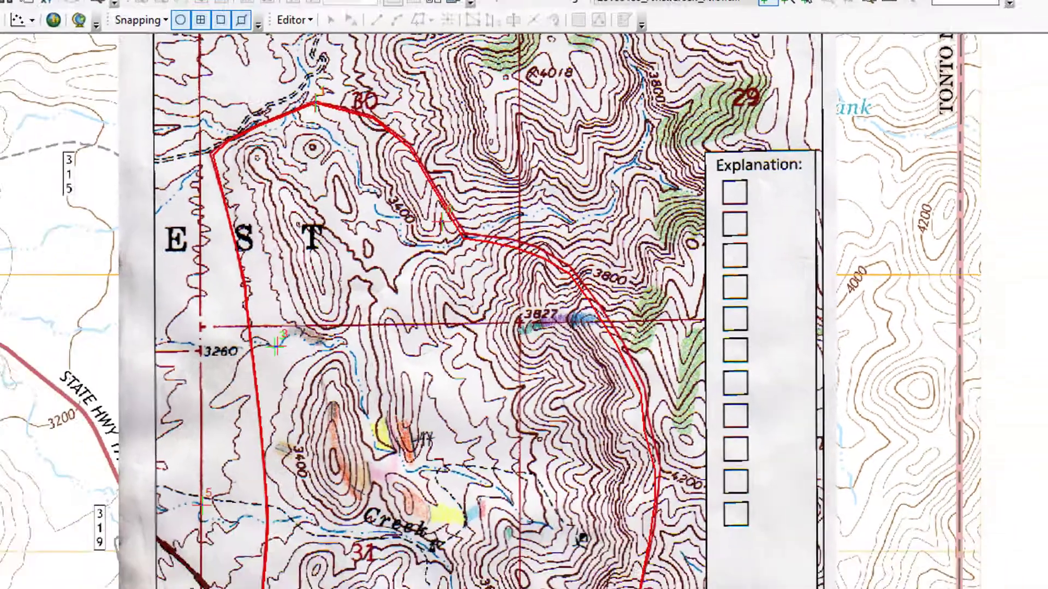
{"action": "left_click", "coordinate": [35, 212]}
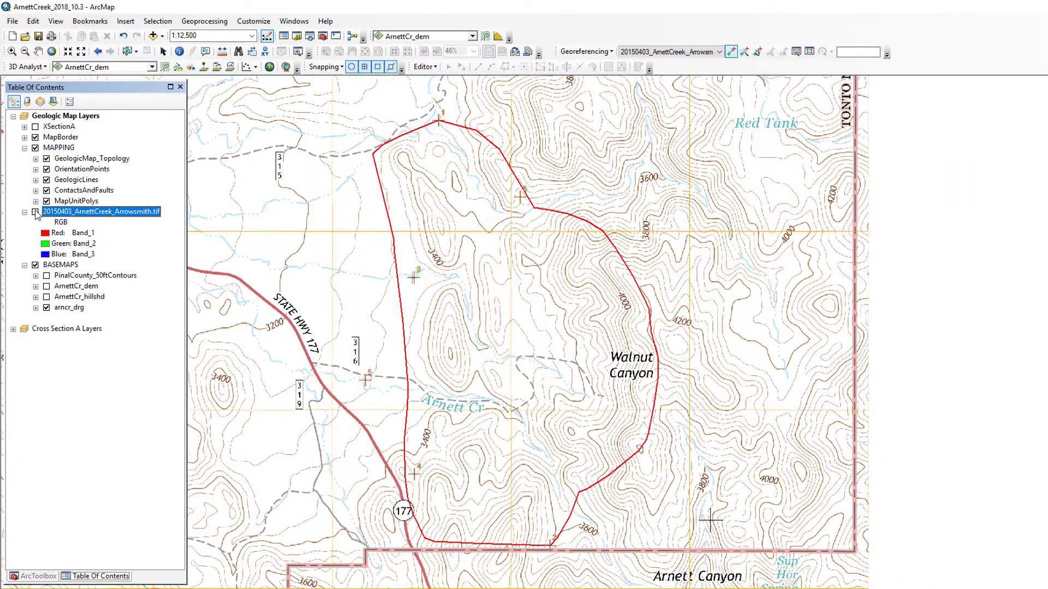
{"action": "left_click", "coordinate": [35, 211]}
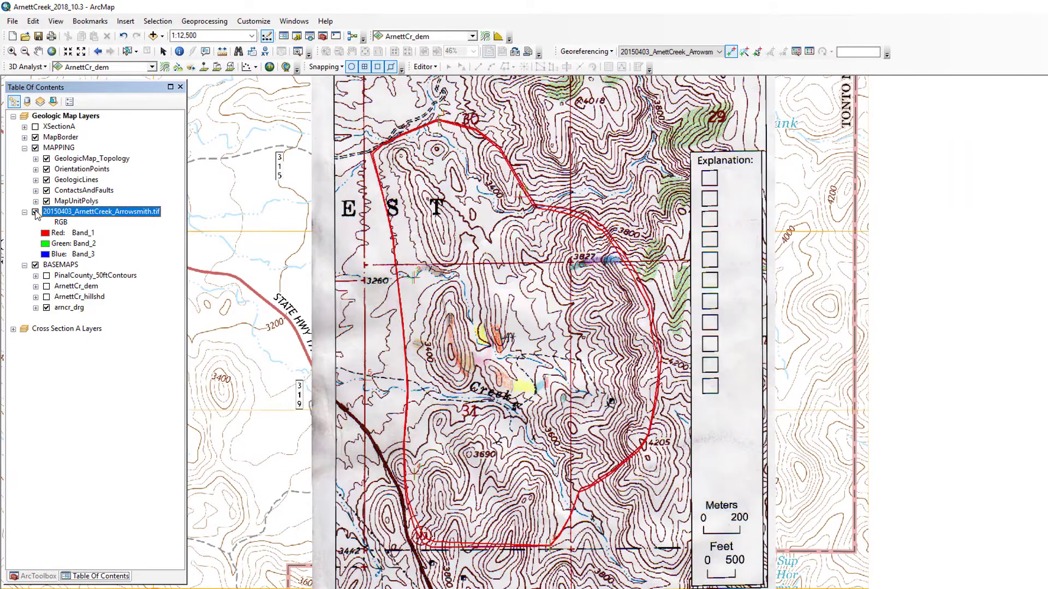
{"action": "left_click", "coordinate": [36, 212]}
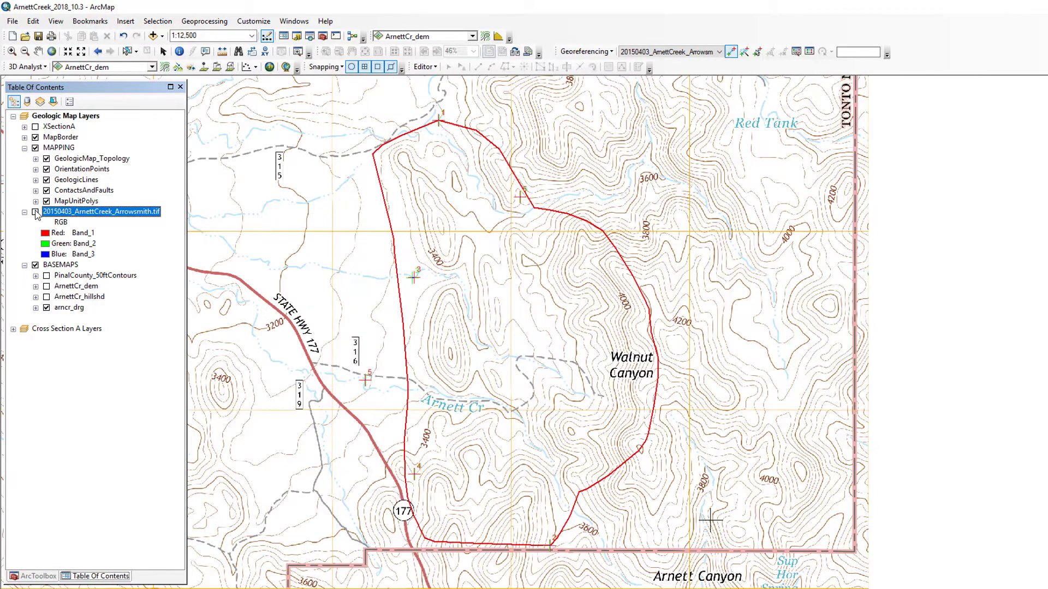
{"action": "left_click", "coordinate": [36, 212]}
{"action": "left_click", "coordinate": [35, 212]}
{"action": "left_click", "coordinate": [35, 212]}
{"action": "left_click", "coordinate": [36, 212]}
{"action": "left_click", "coordinate": [35, 212]}
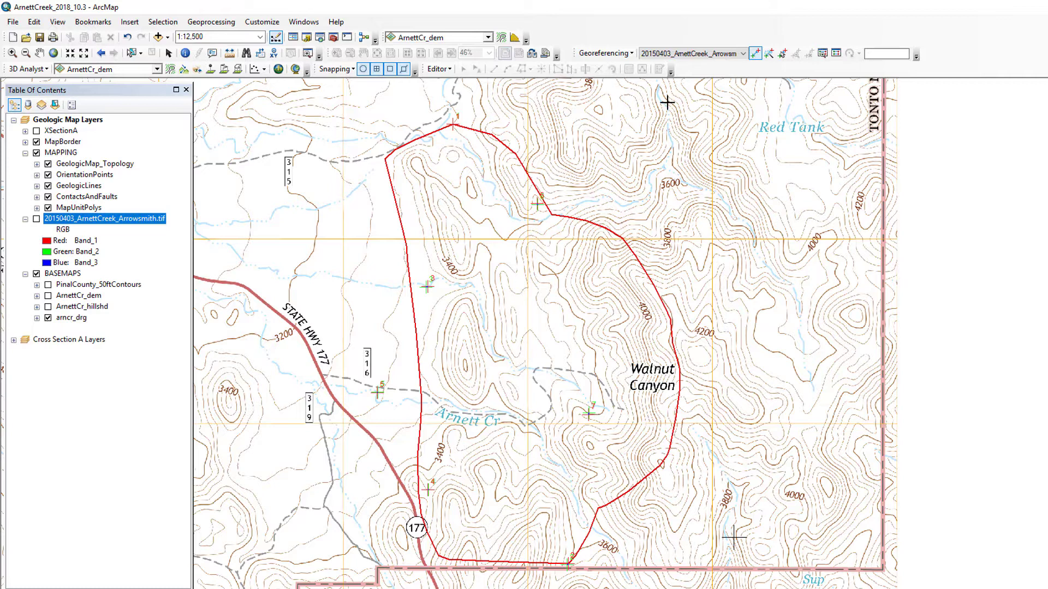
Step: Choose Rectify from the Georeferencing menu to open its Save As settings
{"action": "left_click", "coordinate": [631, 54]}
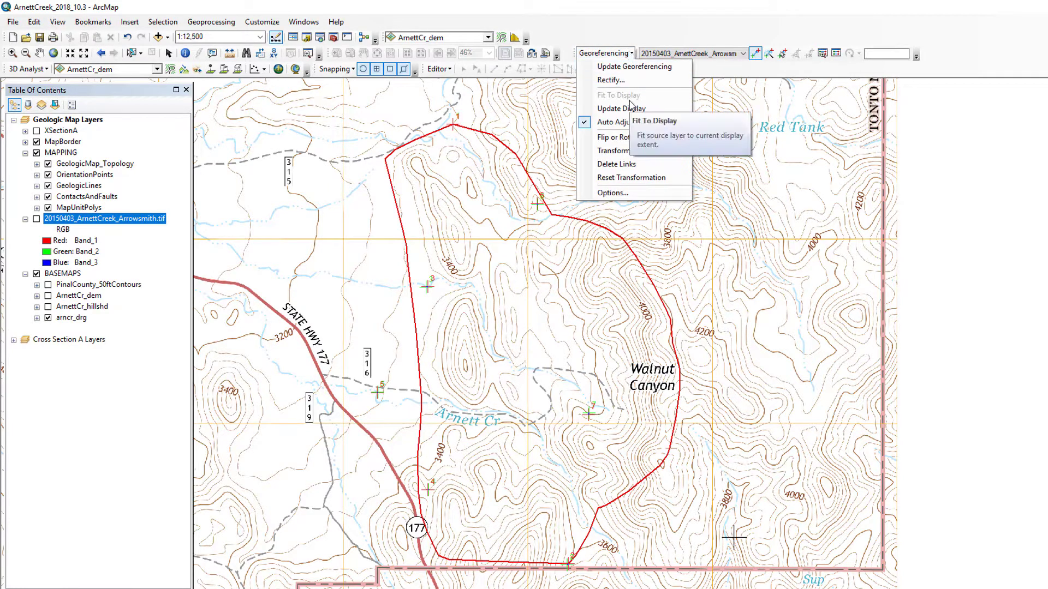
{"action": "left_click", "coordinate": [611, 80]}
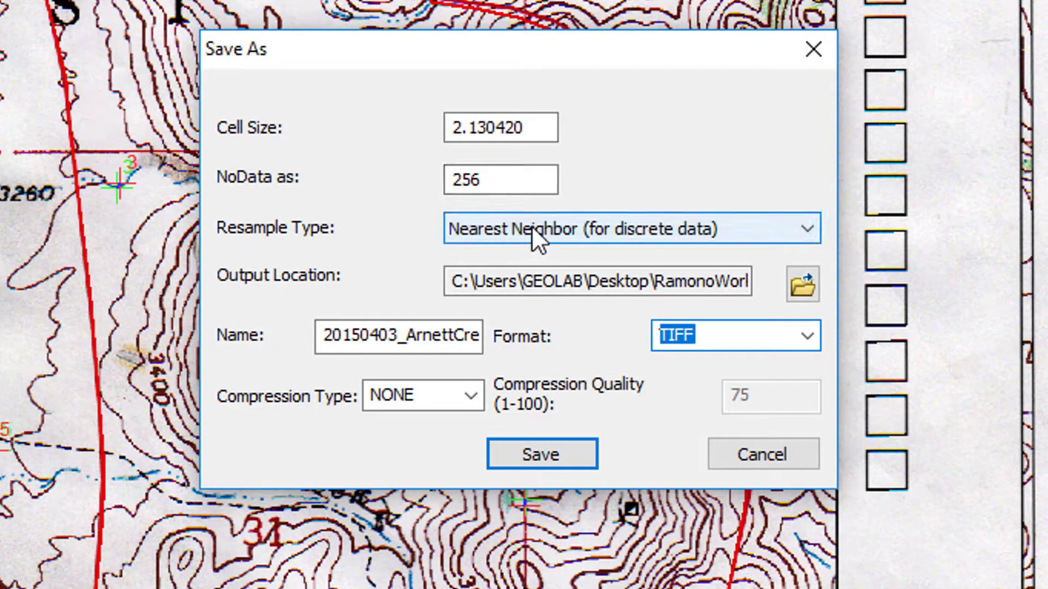
Step: Set the rectify output location to the work folder on the Desktop
{"action": "left_click", "coordinate": [803, 287]}
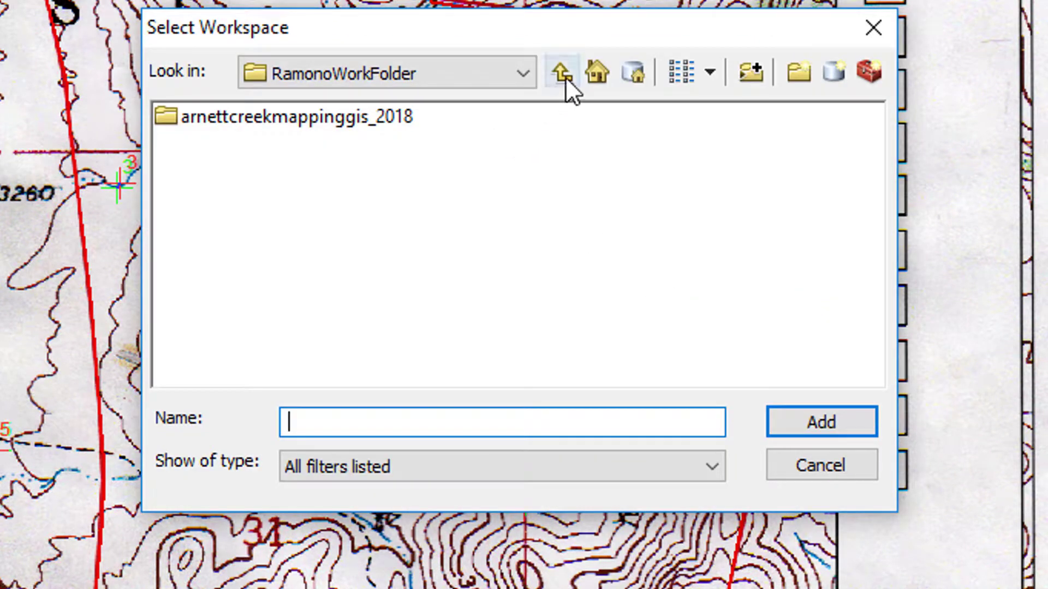
{"action": "left_click", "coordinate": [565, 77]}
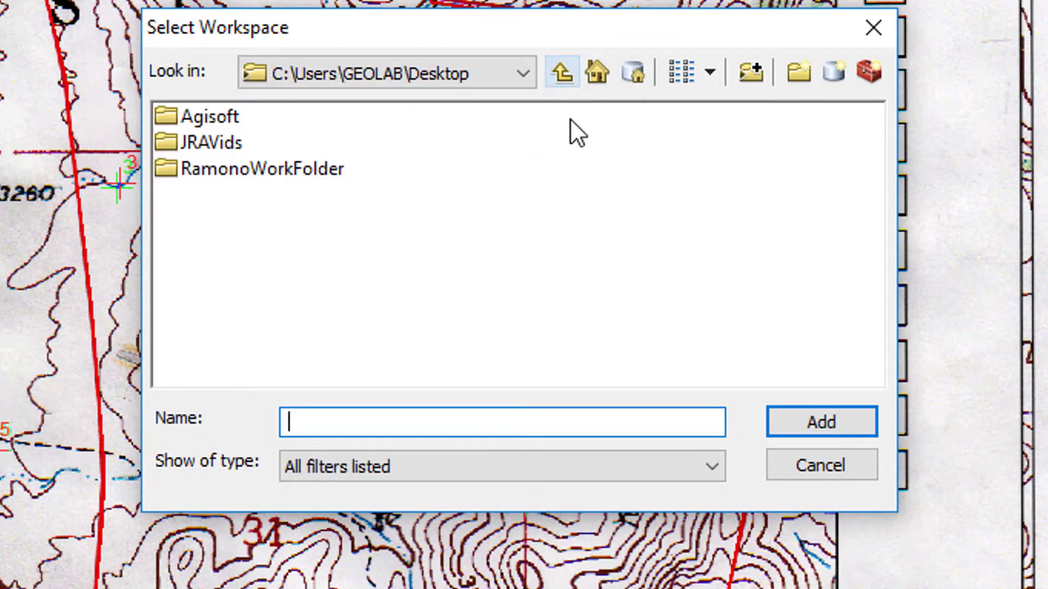
{"action": "left_click", "coordinate": [186, 169]}
{"action": "left_click", "coordinate": [186, 169]}
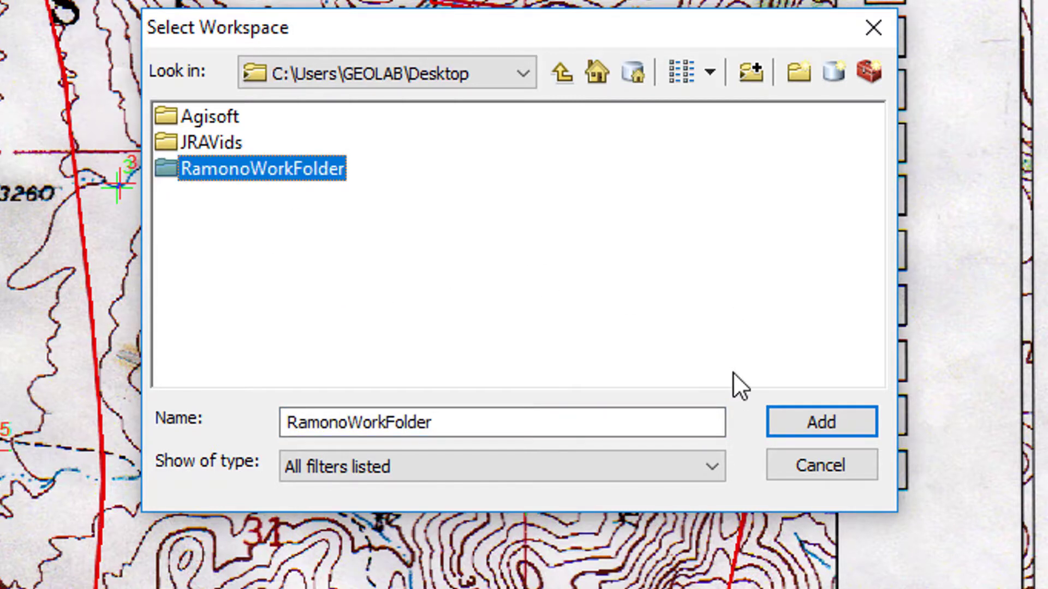
{"action": "left_click", "coordinate": [810, 417]}
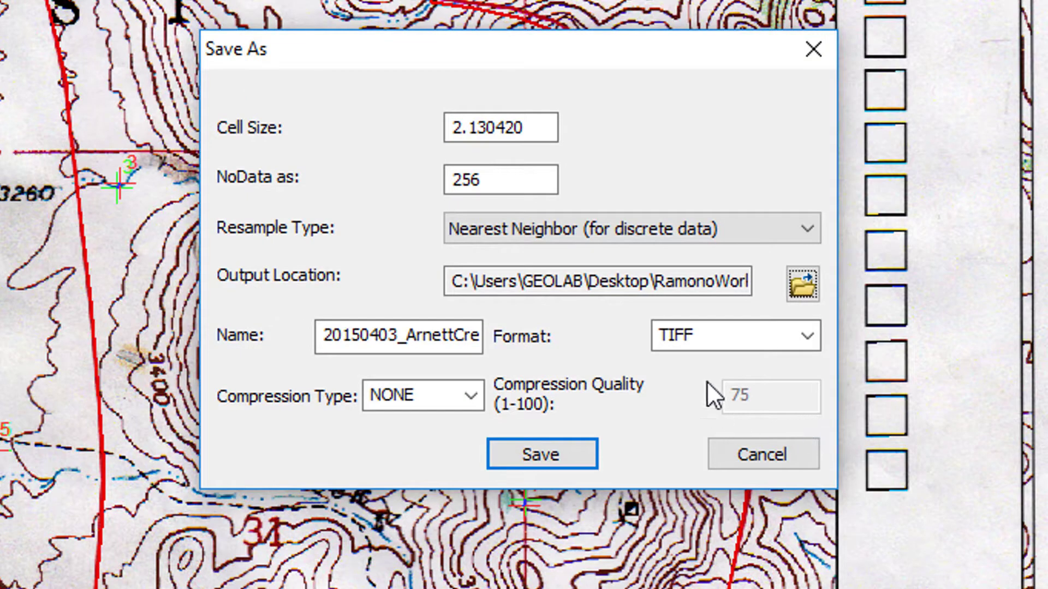
Step: Name the output 20150403_ArnettCreek_Arrowsmith_rectify.tif and save it as TIFF
{"action": "left_click", "coordinate": [465, 335]}
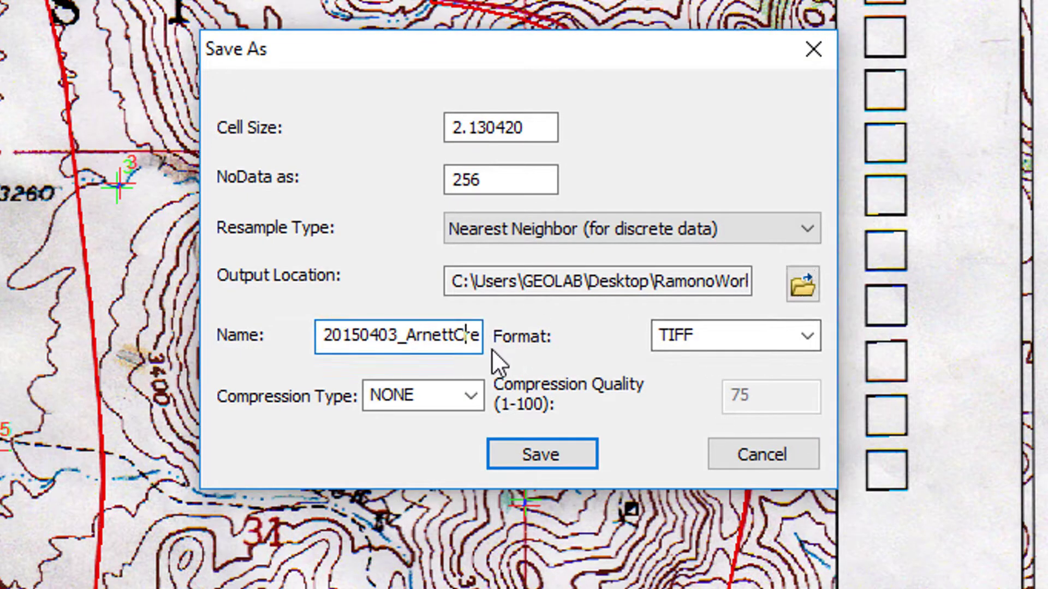
{"action": "key", "text": "End"}
{"action": "type", "text": "_Arrowsmith1.tif"}
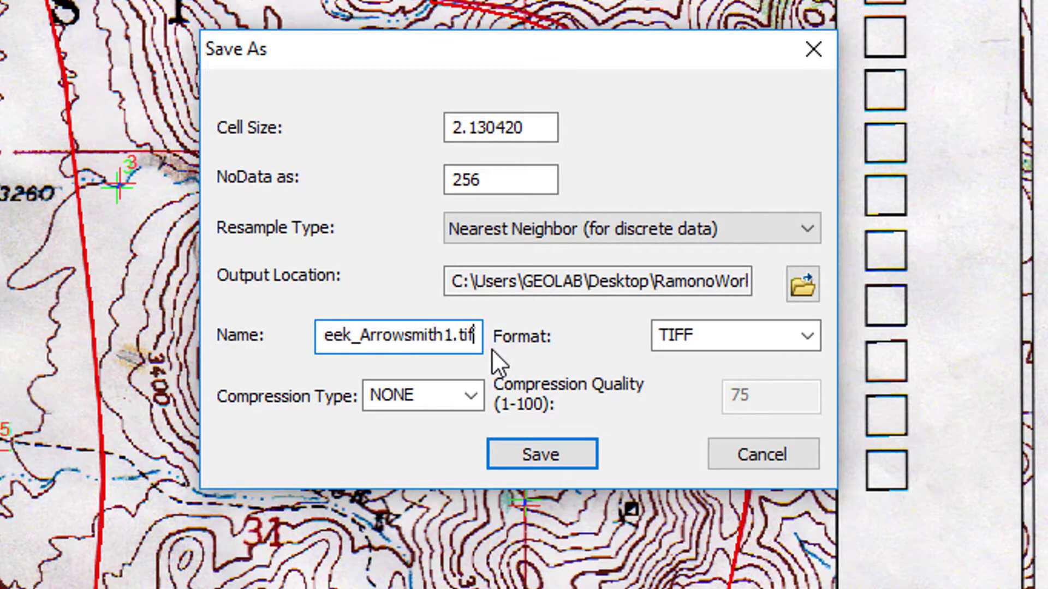
{"action": "key", "text": "Left"}
{"action": "key", "text": "Left"}
{"action": "key", "text": "BackSpace"}
{"action": "type", "text": "_rectify"}
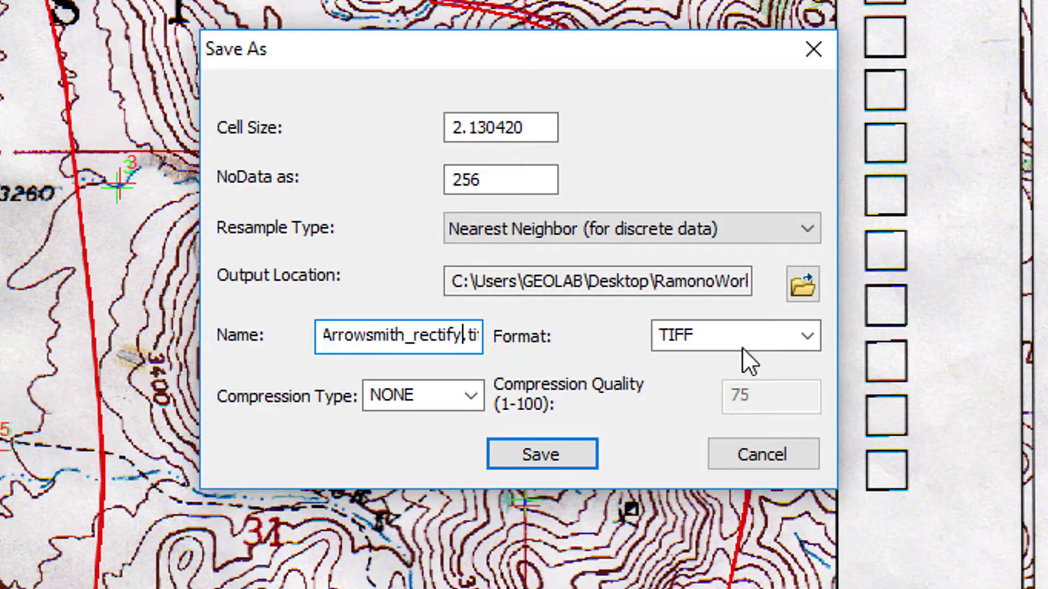
{"action": "left_click", "coordinate": [537, 456]}
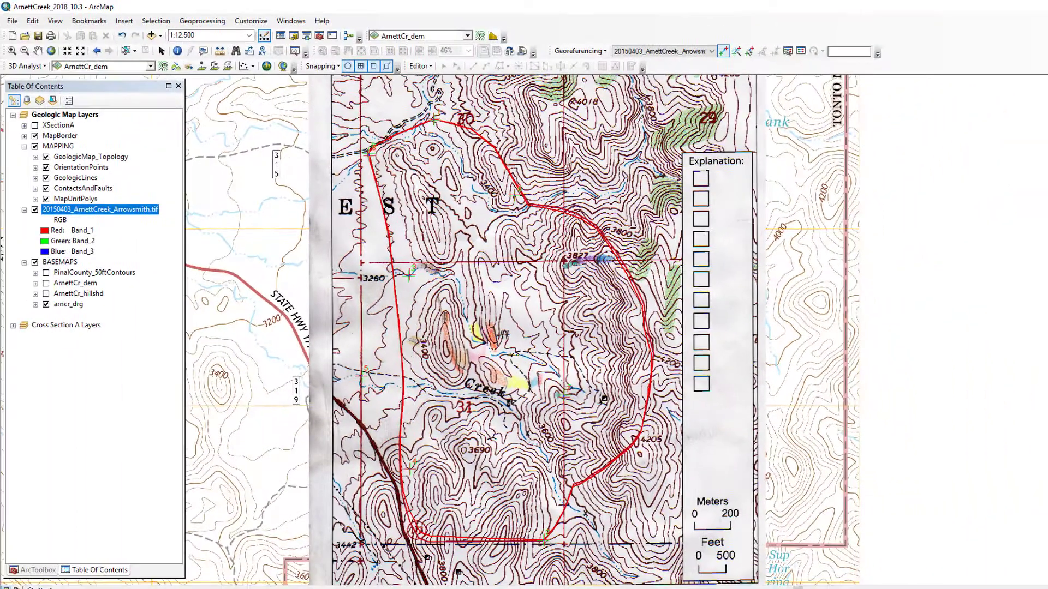
Step: In File Explorer, open the work folder and widen the Name column to read the rectify files
{"action": "mouse_move", "coordinate": [272, 586]}
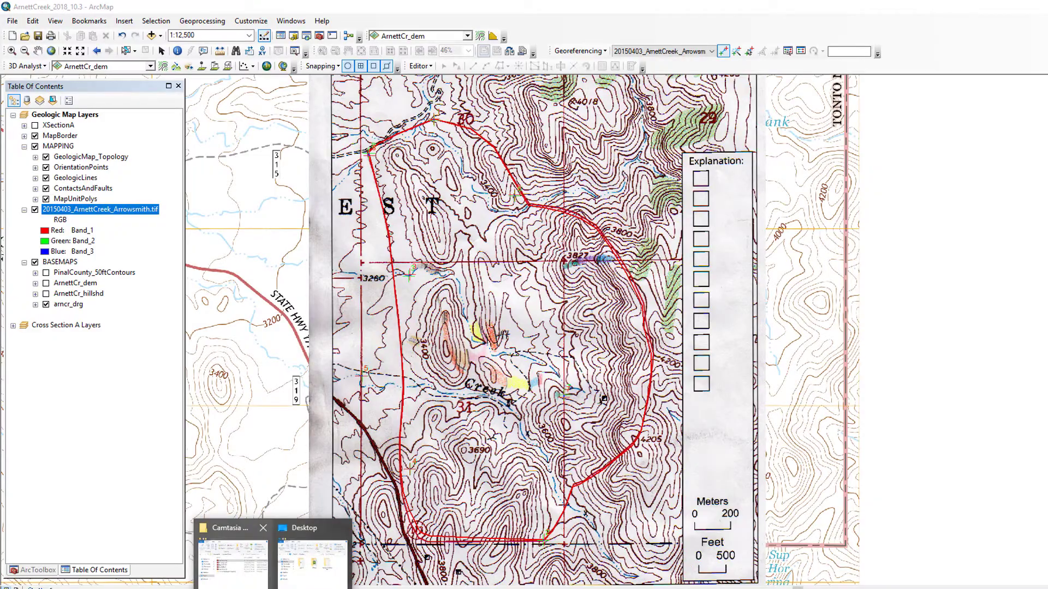
{"action": "left_click", "coordinate": [322, 552]}
{"action": "double_click", "coordinate": [623, 188]}
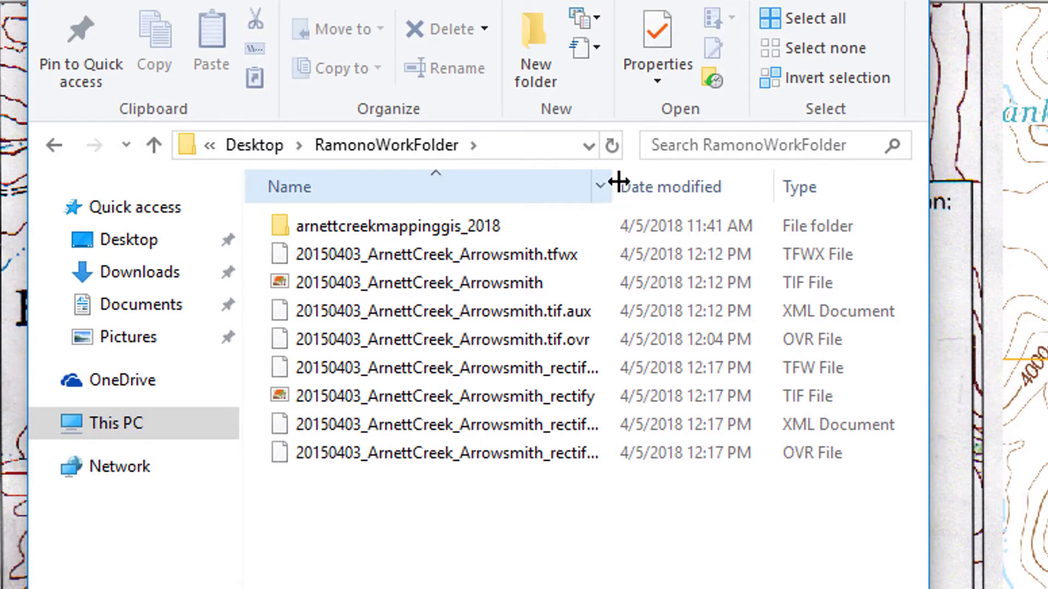
{"action": "left_click_drag", "start_coordinate": [619, 182], "coordinate": [734, 182]}
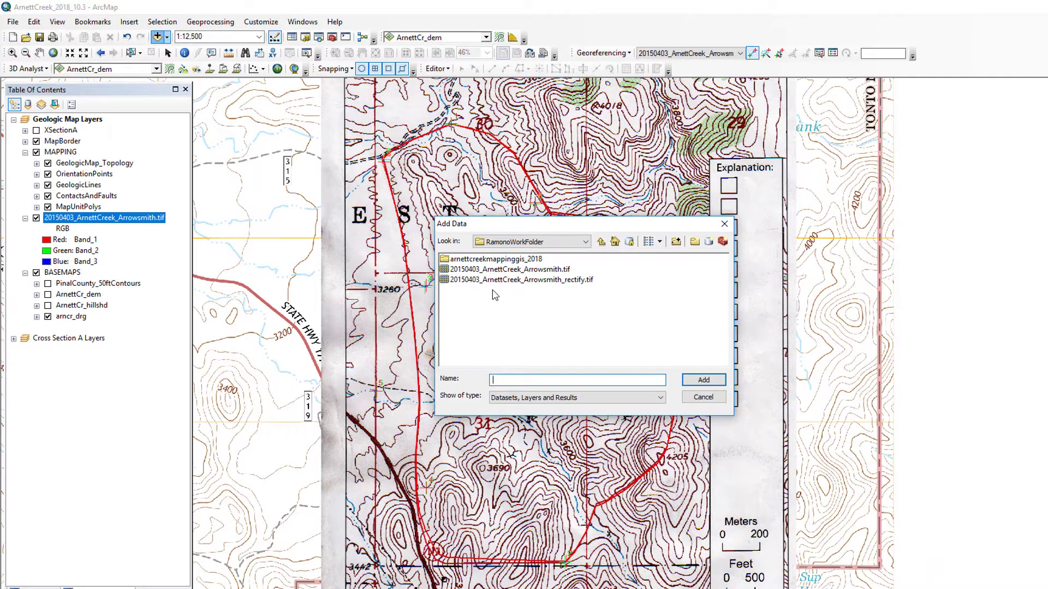
Step: Add 20150403_ArnettCreek_Arrowsmith_rectify.tif to the map and remove the original Arrowsmith.tif layer
{"action": "left_click", "coordinate": [559, 280]}
{"action": "left_click", "coordinate": [703, 380]}
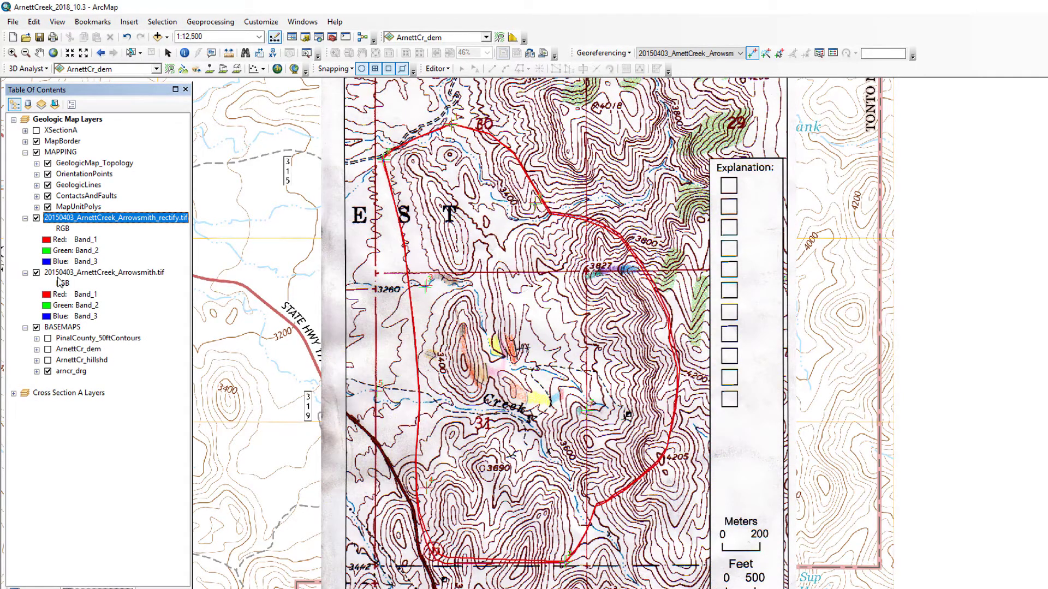
{"action": "left_click", "coordinate": [62, 274]}
{"action": "right_click", "coordinate": [61, 274]}
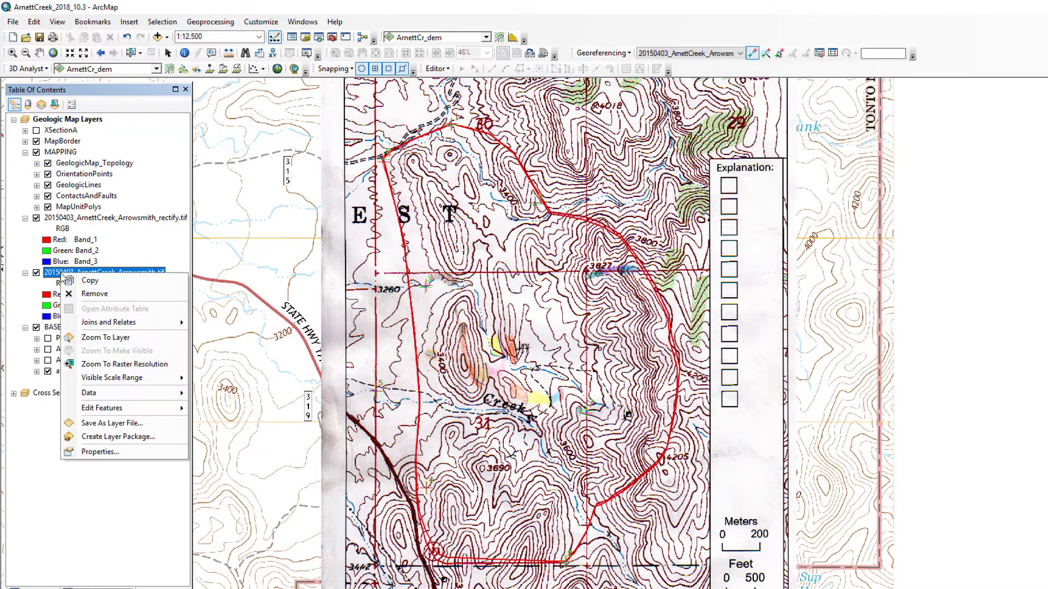
{"action": "left_click", "coordinate": [85, 297]}
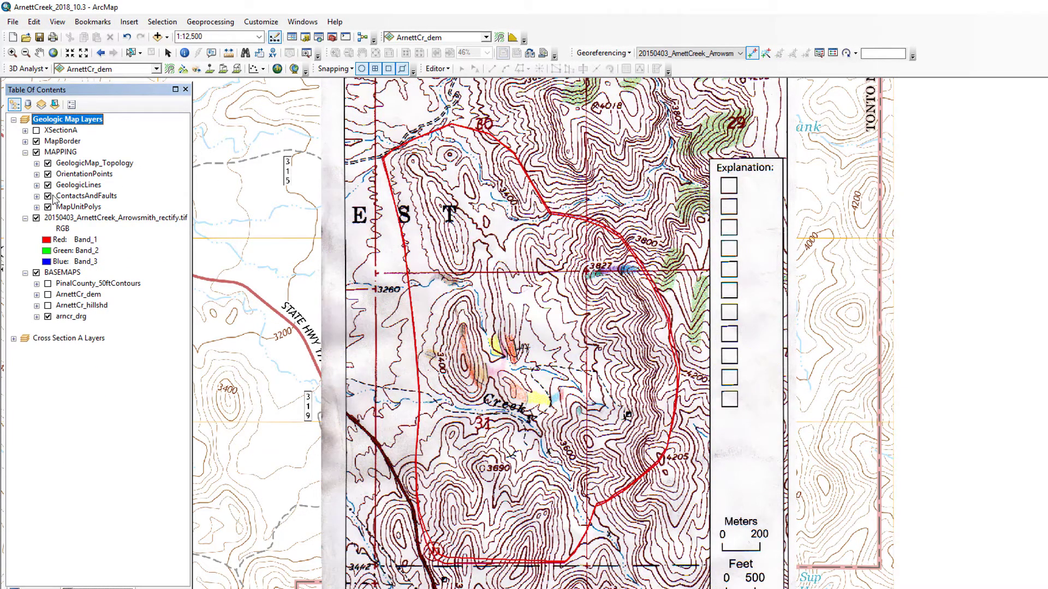
Step: Toggle the _rectify.tif layer on and off to compare with the basemap, leaving it unchecked
{"action": "left_click", "coordinate": [36, 218]}
{"action": "left_click", "coordinate": [36, 218]}
{"action": "left_click", "coordinate": [36, 219]}
{"action": "left_click", "coordinate": [36, 218]}
{"action": "left_click", "coordinate": [36, 218]}
{"action": "left_click", "coordinate": [36, 219]}
{"action": "left_click", "coordinate": [36, 219]}
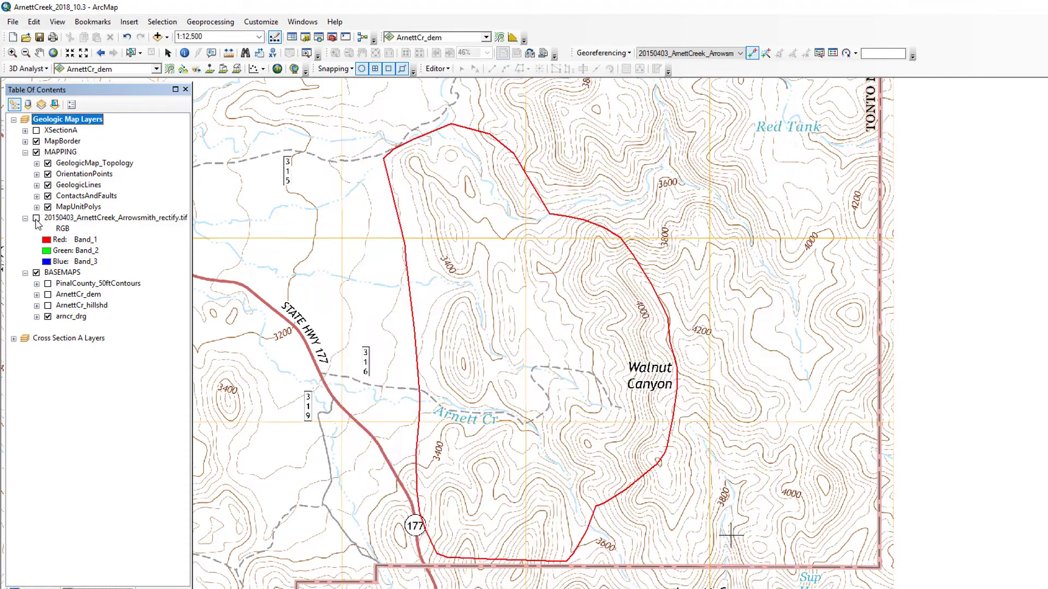